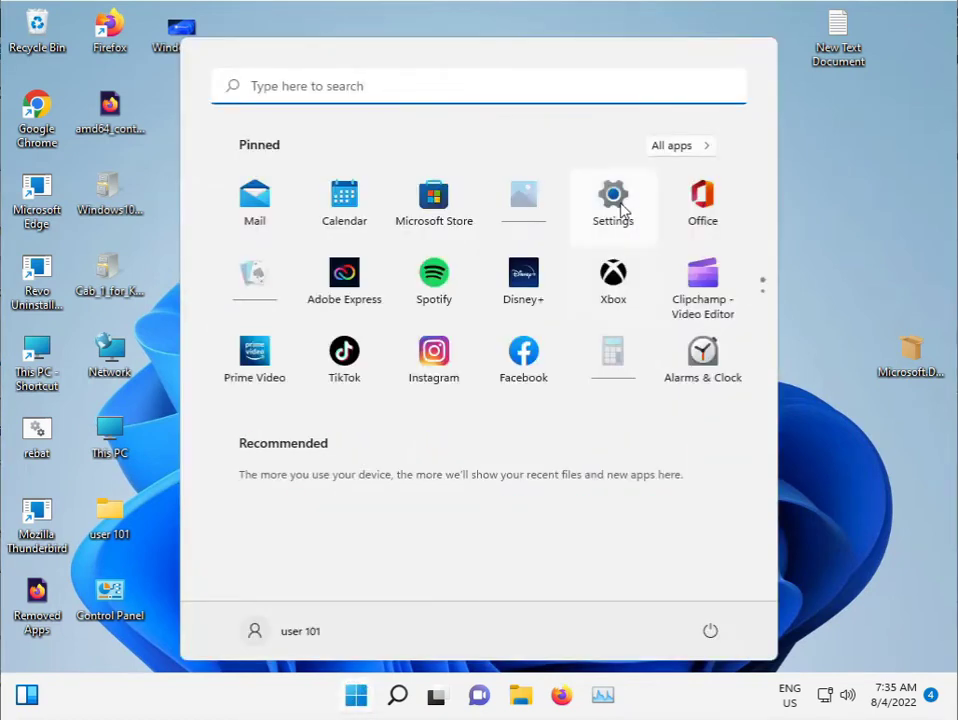
Step: Open Settings and go to System › Troubleshoot › Other troubleshooters
left_click(617, 203)
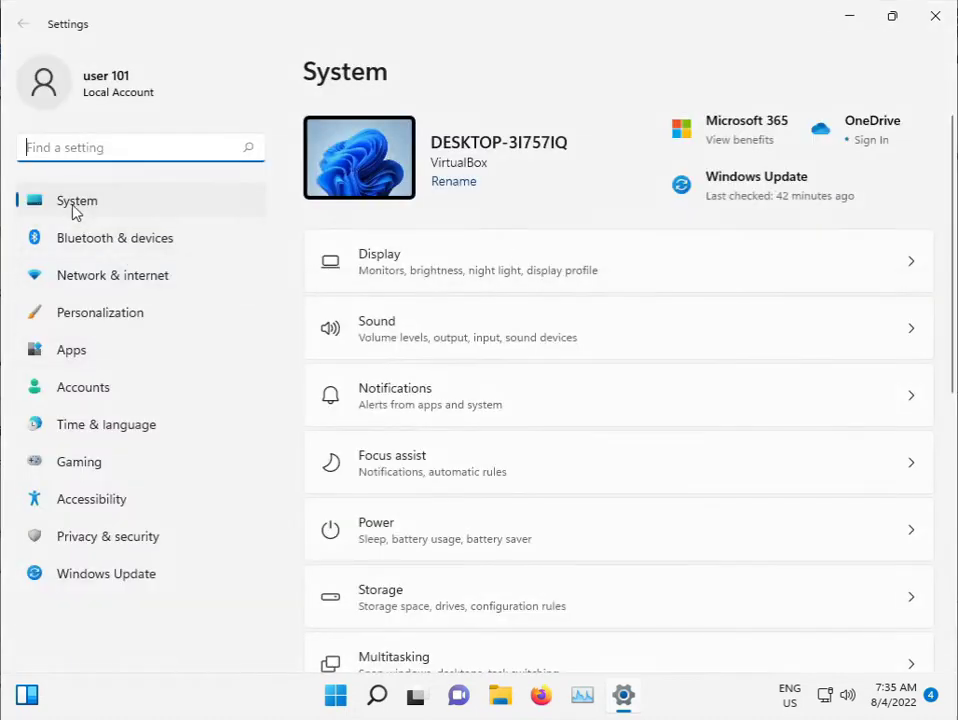
scroll(468, 487, "down", 1)
scroll(468, 490, "down", 2)
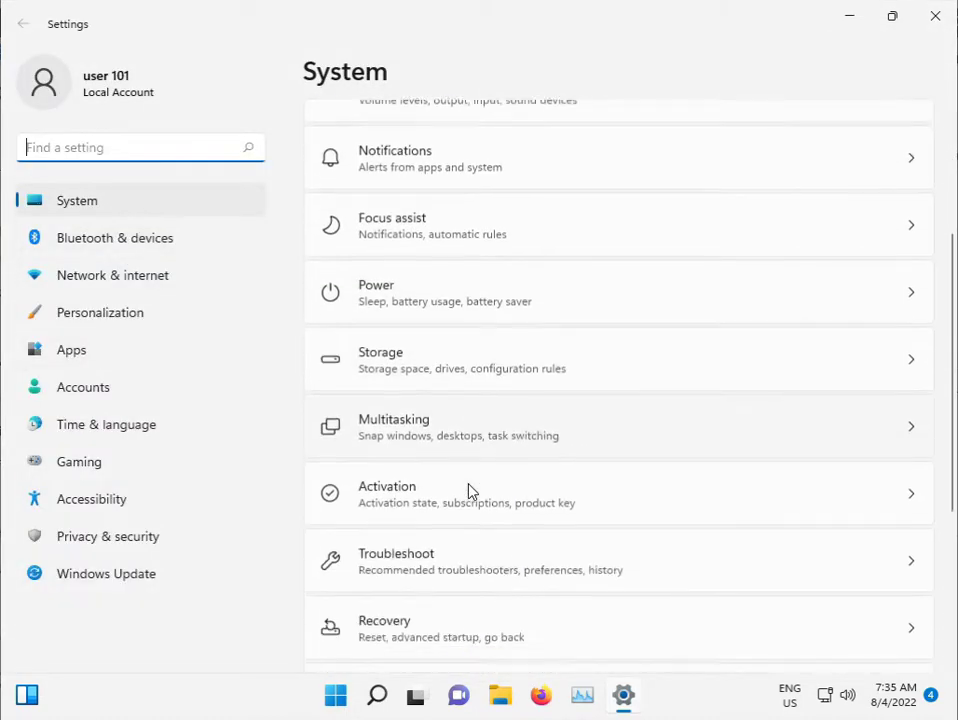
scroll(466, 489, "down", 2)
left_click(419, 380)
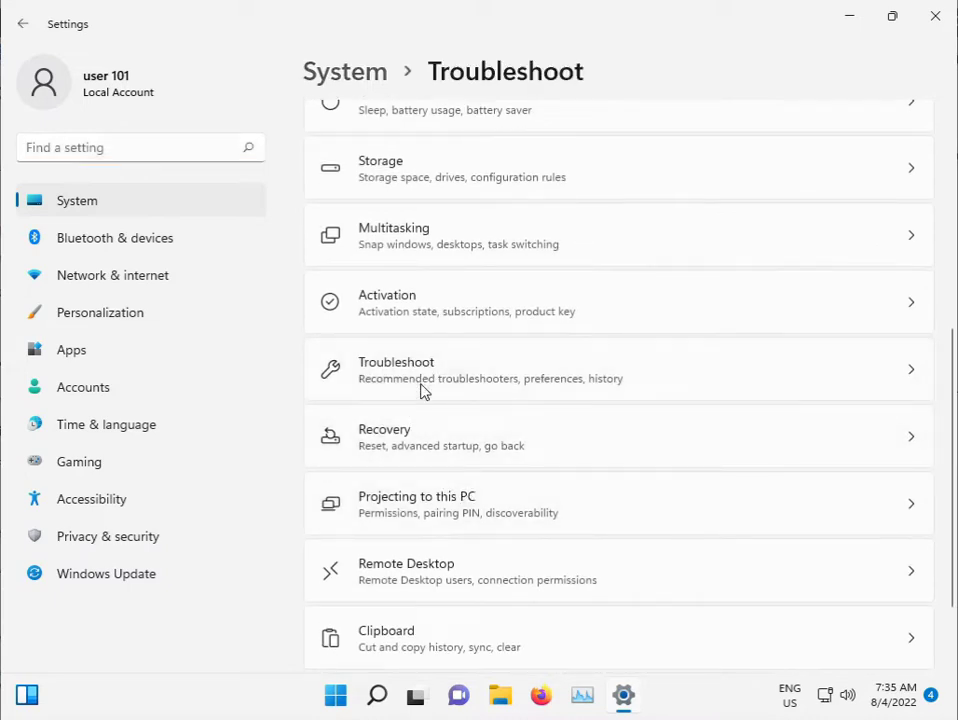
left_click(532, 305)
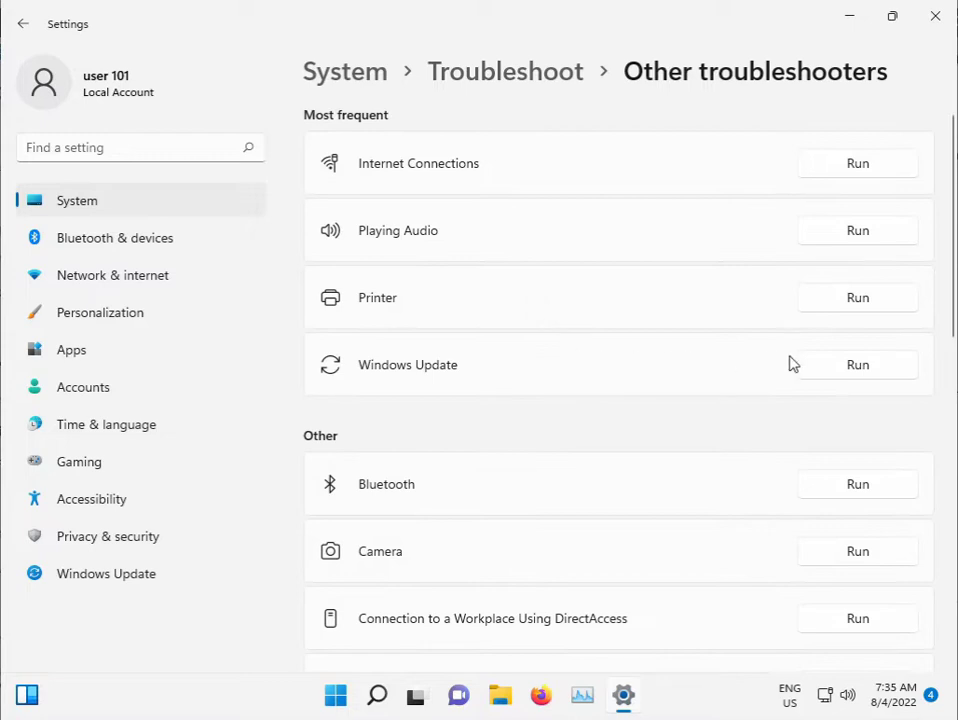
Step: Run the Windows Update troubleshooter, close Settings, and let the troubleshooter finish
left_click(831, 366)
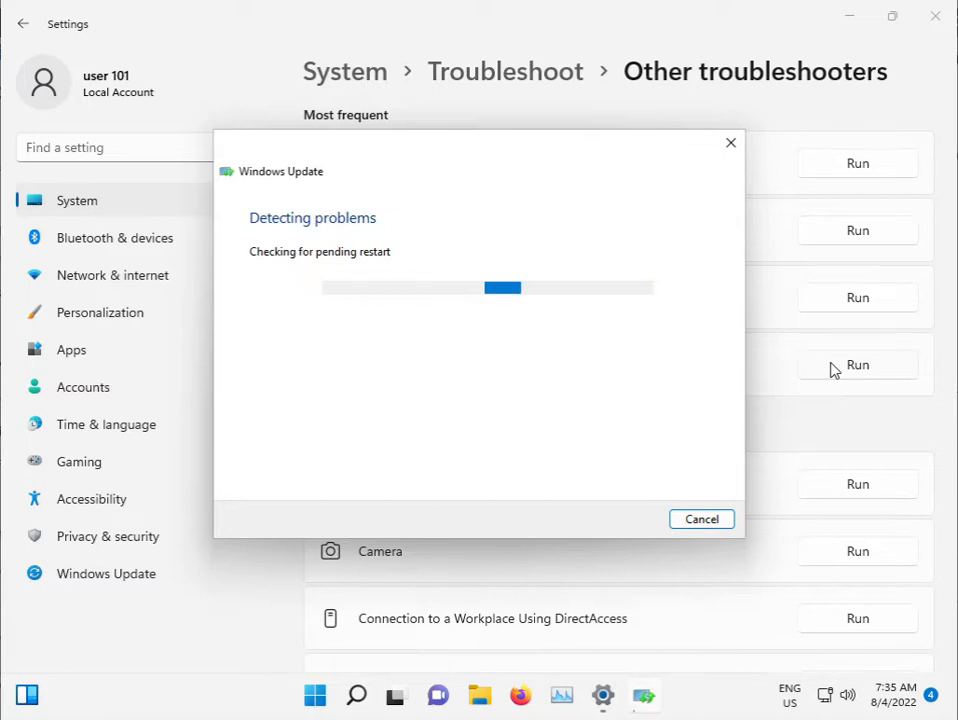
left_click(934, 18)
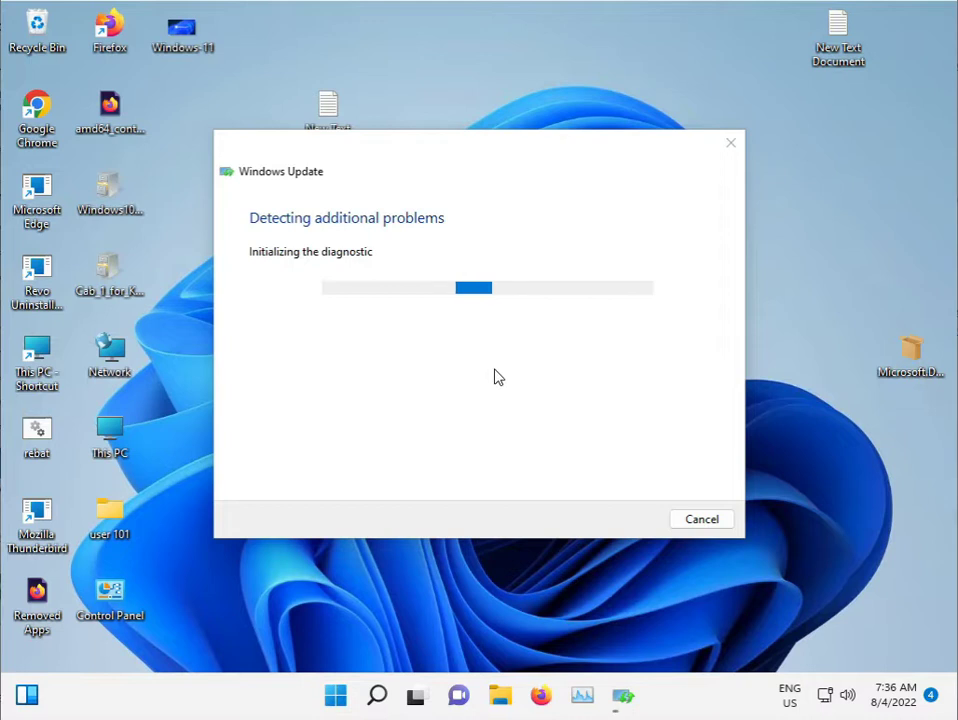
key("super+r")
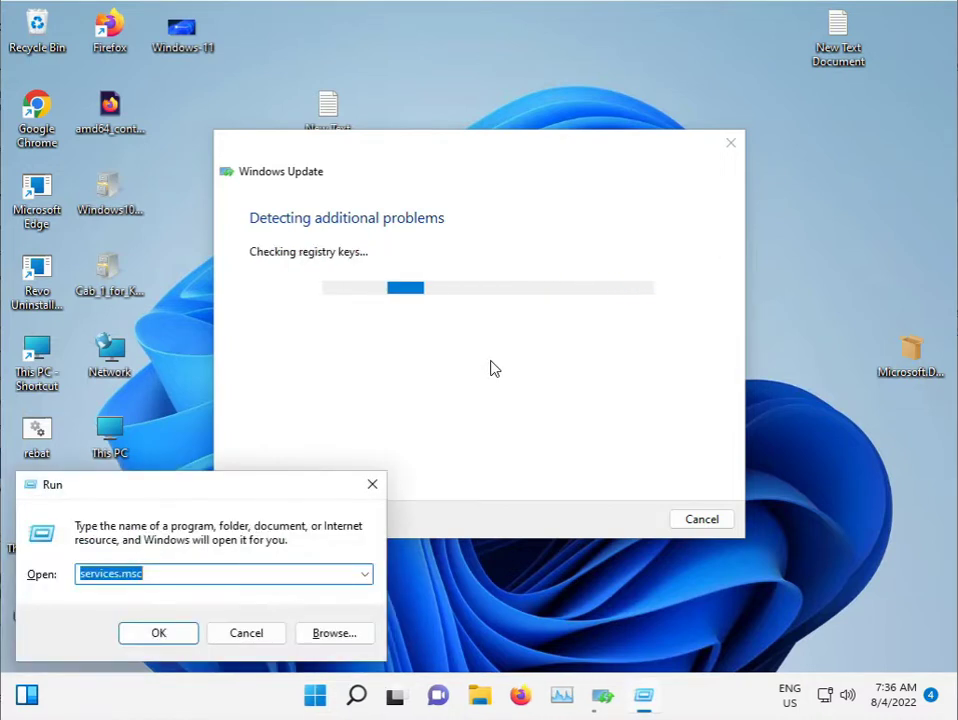
key("Return")
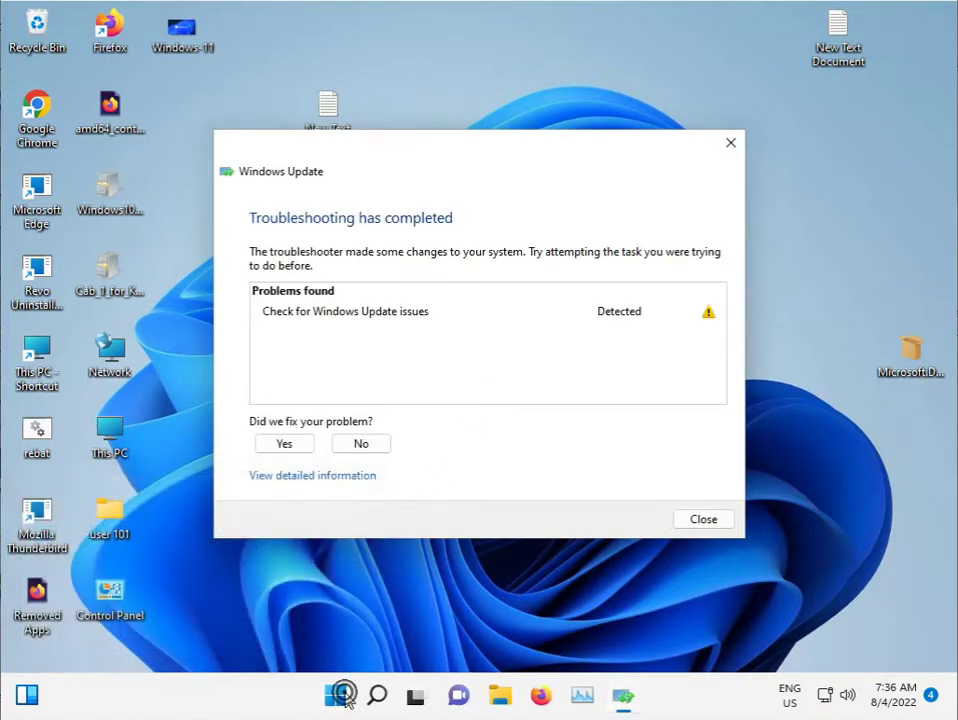
Step: Launch Command Prompt as administrator from a 'cmd' Start search, approving UAC
left_click(345, 695)
type("cmd")
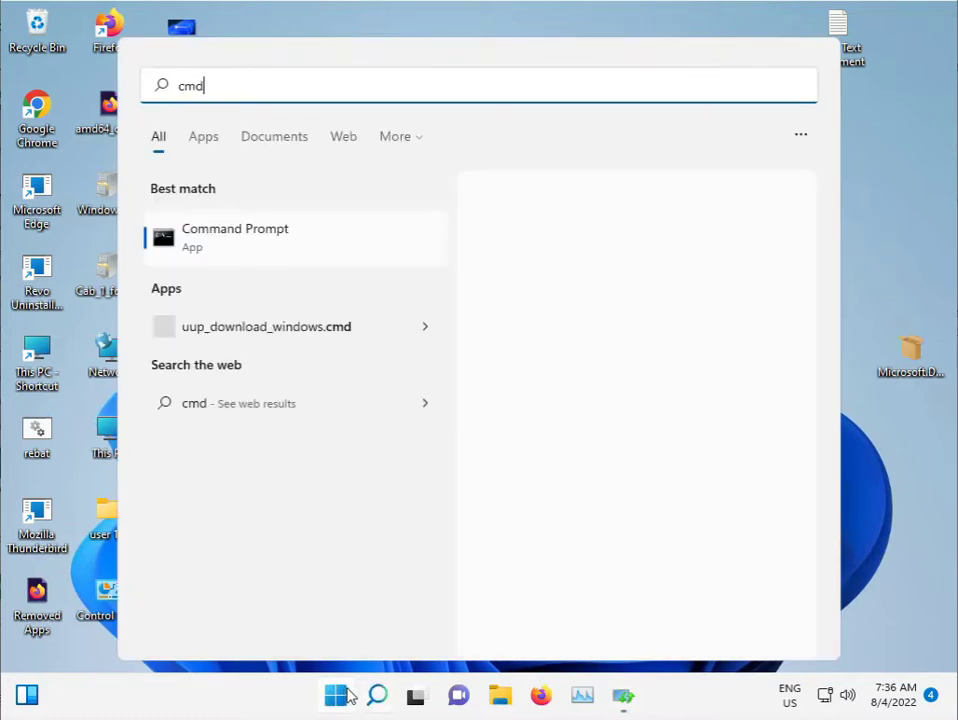
right_click(280, 249)
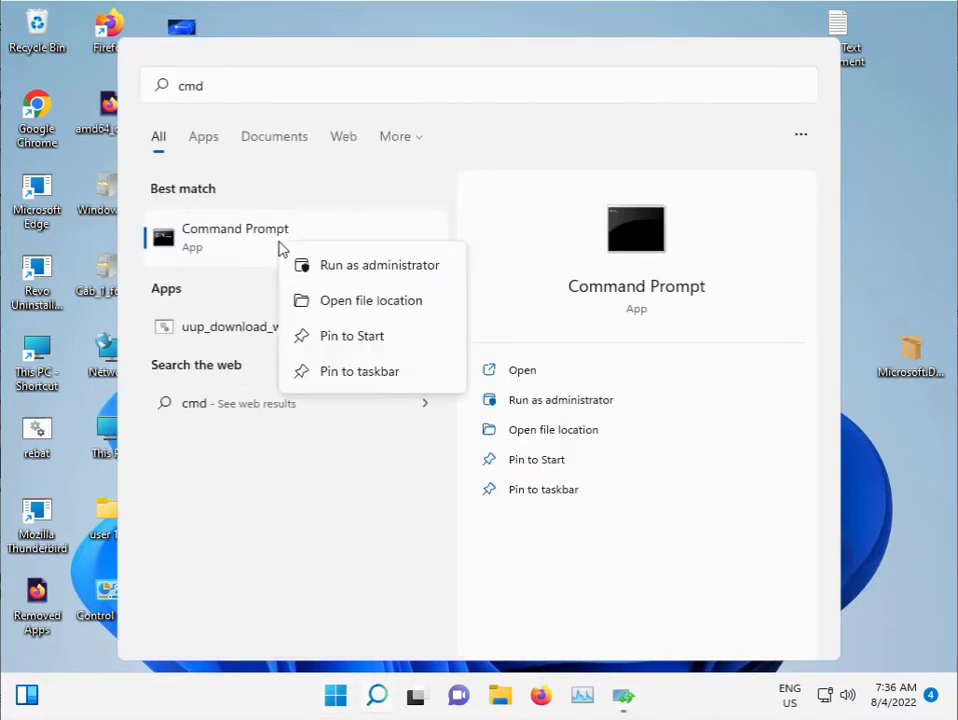
left_click(375, 270)
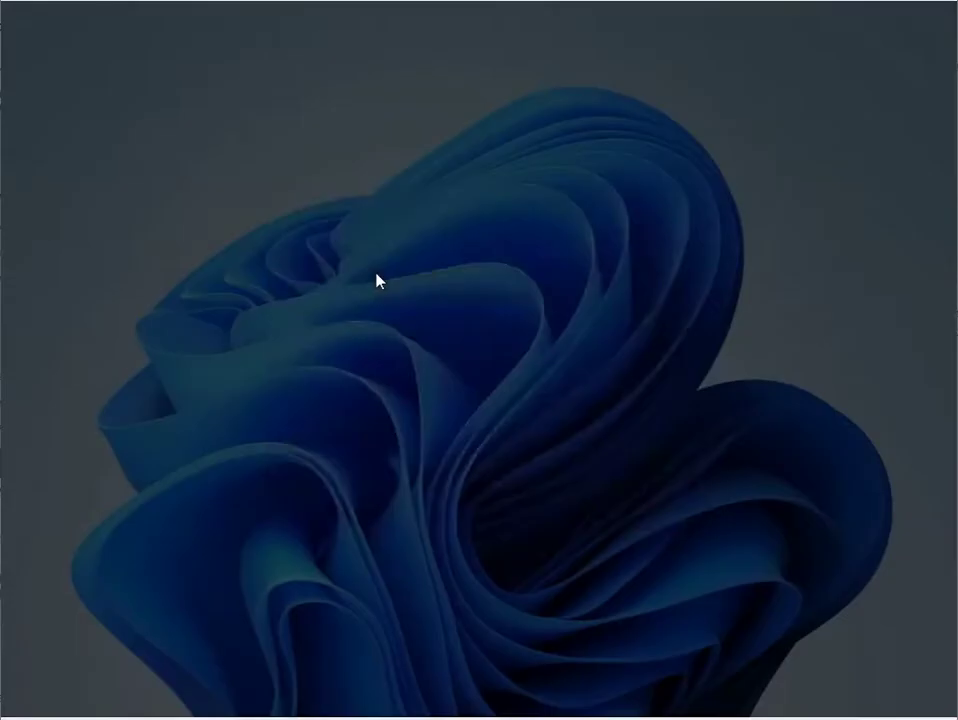
left_click(416, 490)
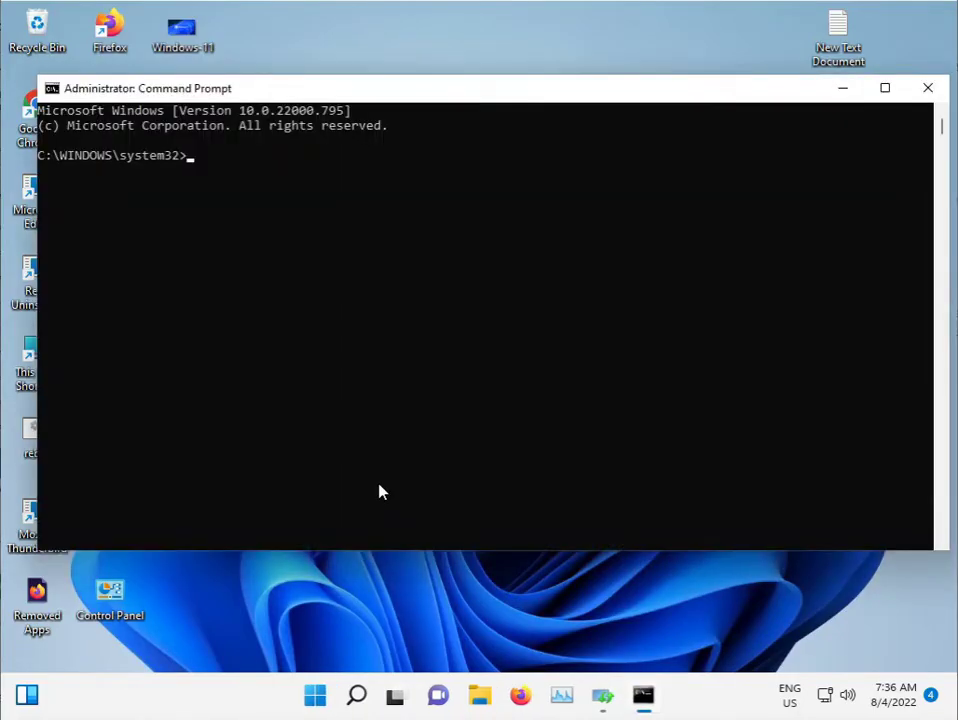
left_click(603, 695)
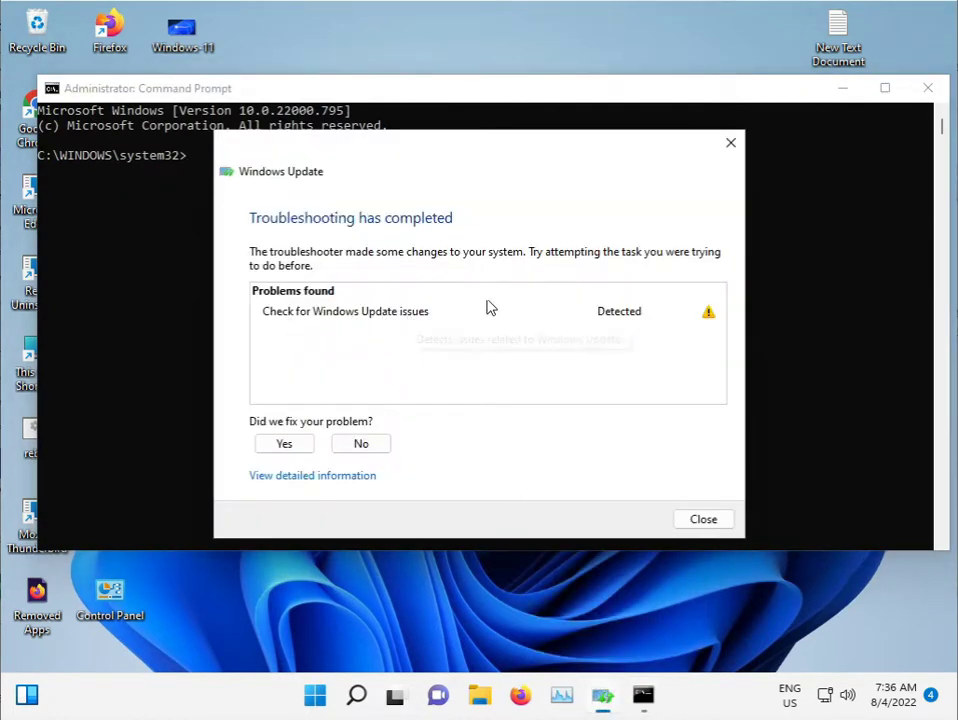
Step: Close the troubleshooter, start sfc /scannow in the elevated Command Prompt, then minimize it
left_click(735, 143)
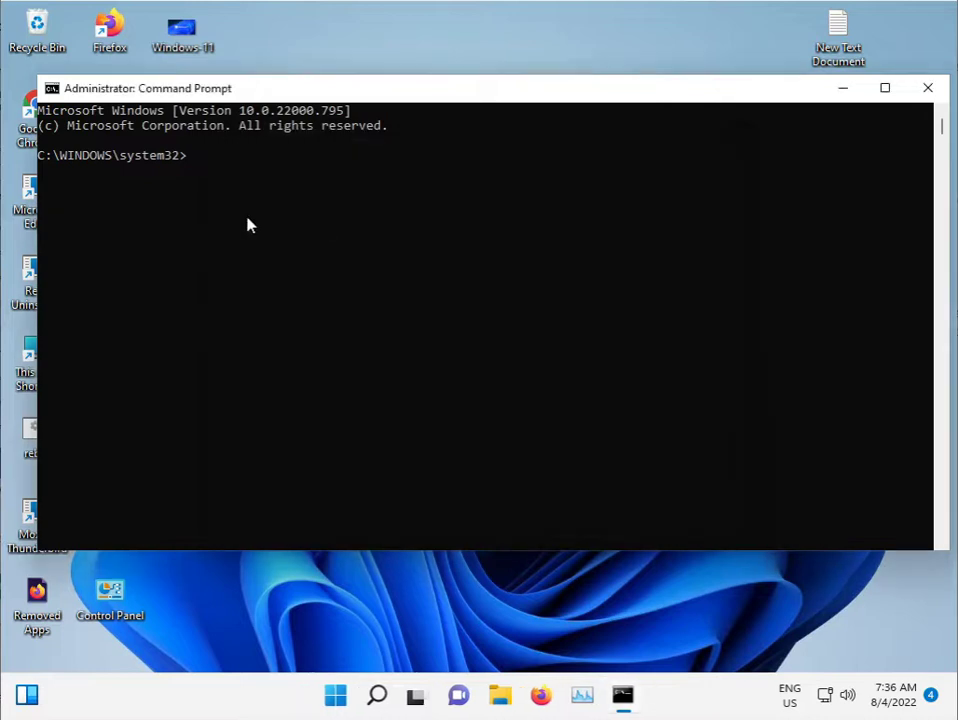
left_click(199, 157)
left_click(192, 157)
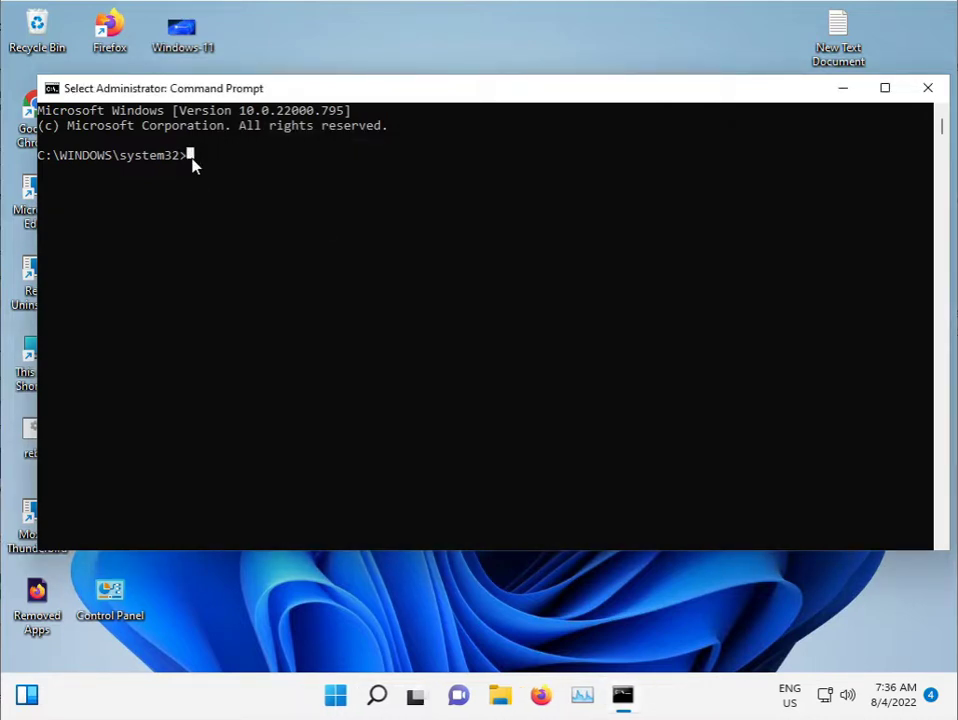
right_click(194, 165)
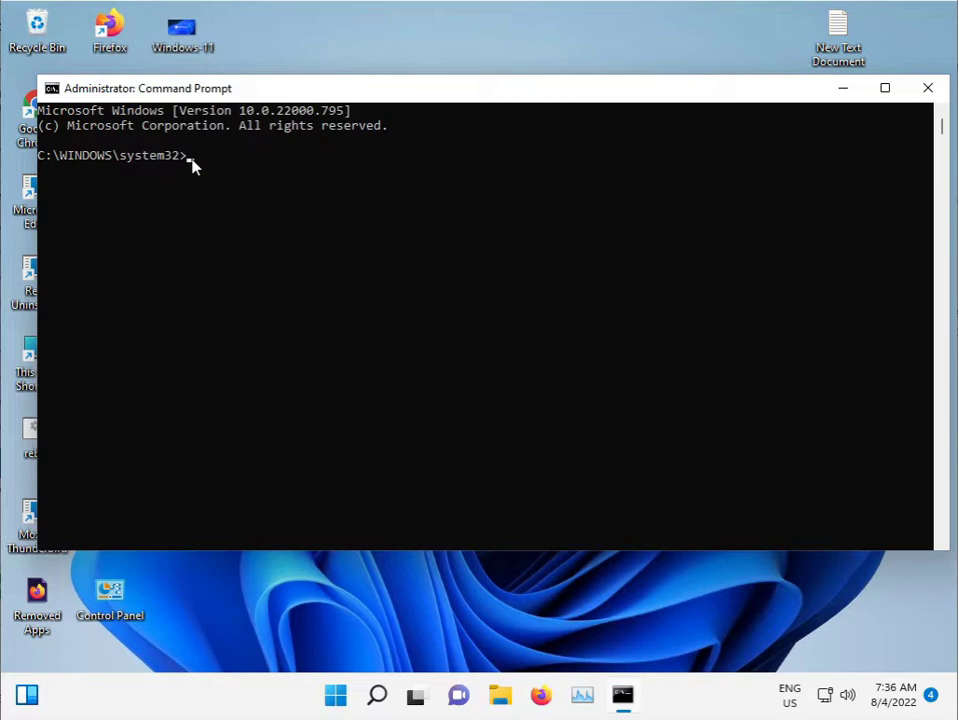
type("sfc /scannow")
key("Return")
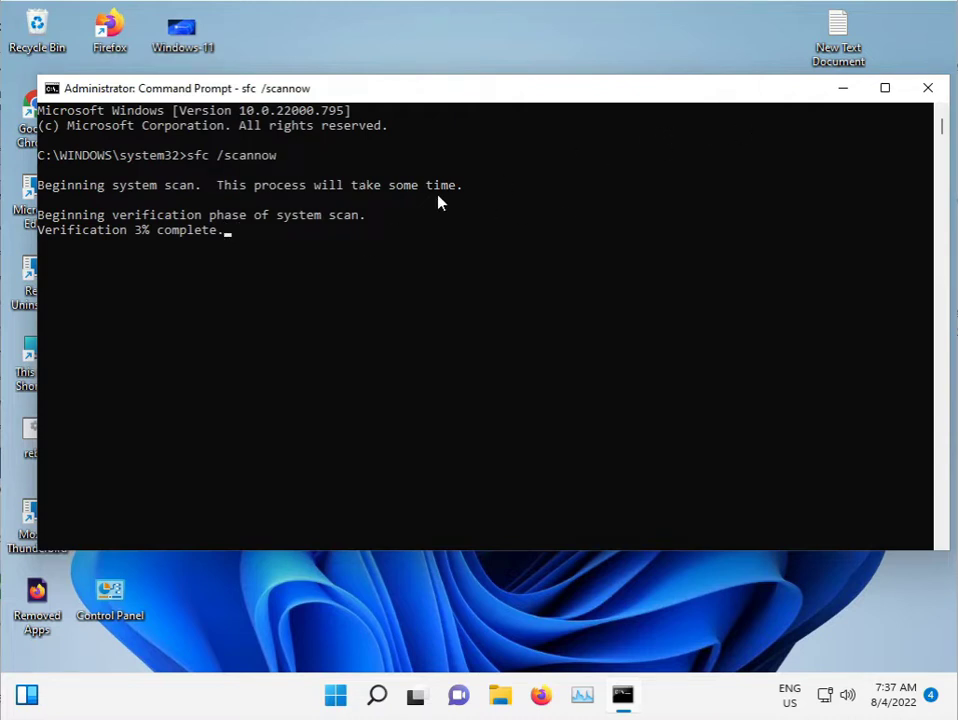
left_click(838, 90)
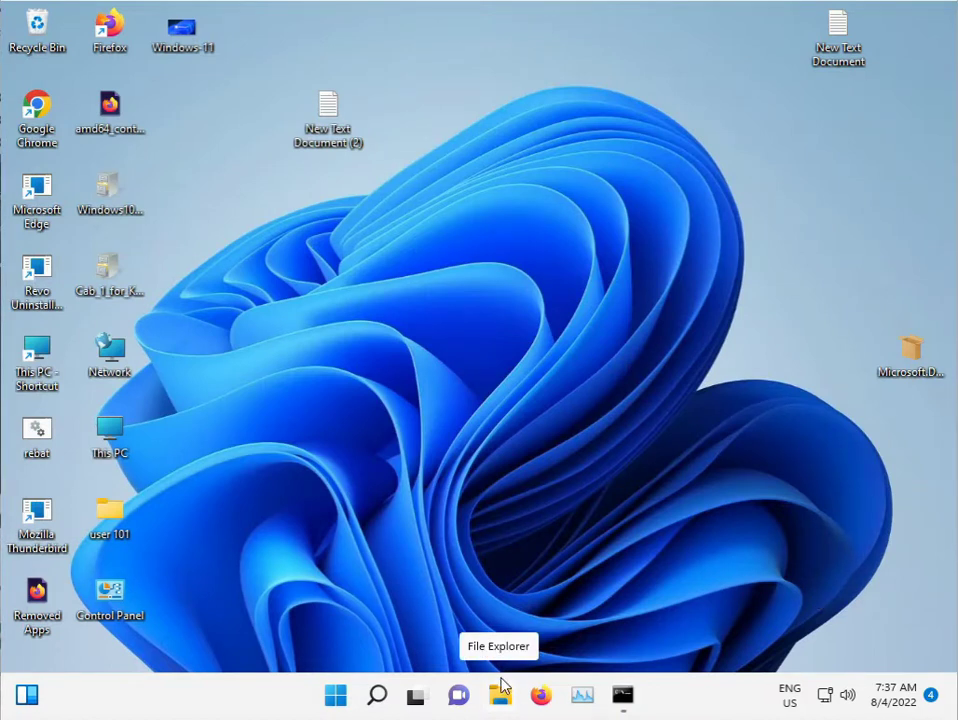
Step: Launch Chrome and search Google for '.net framework repair tool offline'
double_click(40, 108)
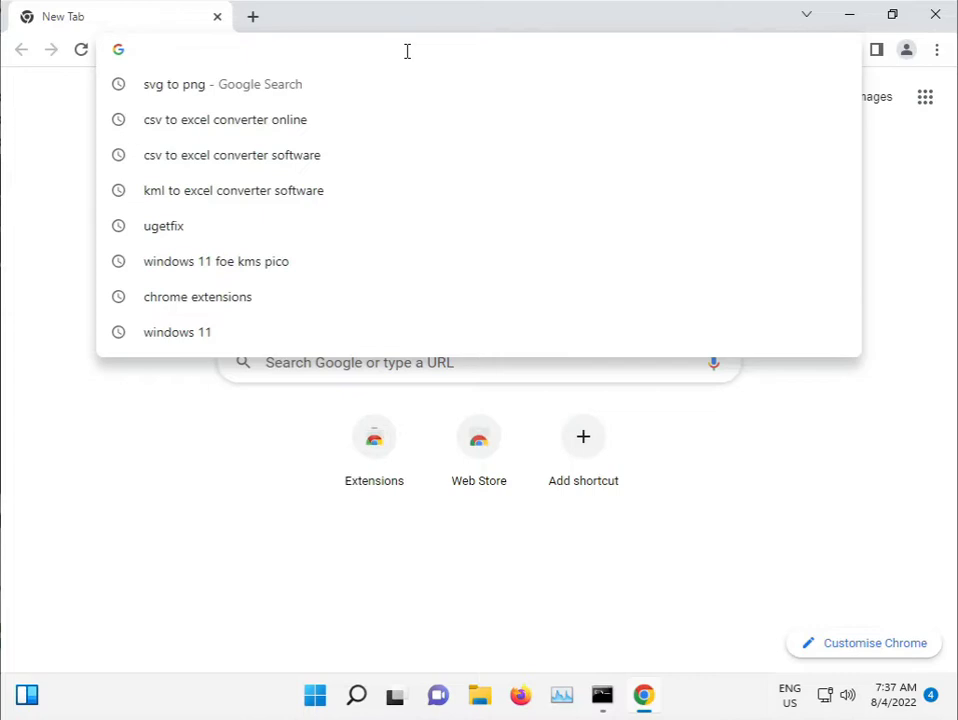
type(".net")
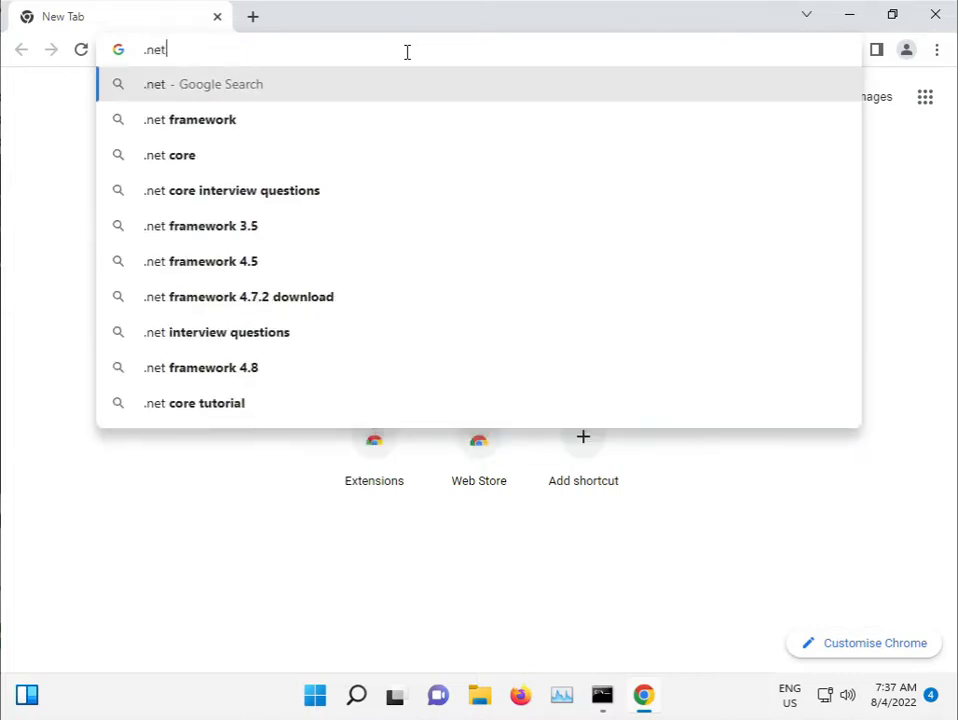
key("Down")
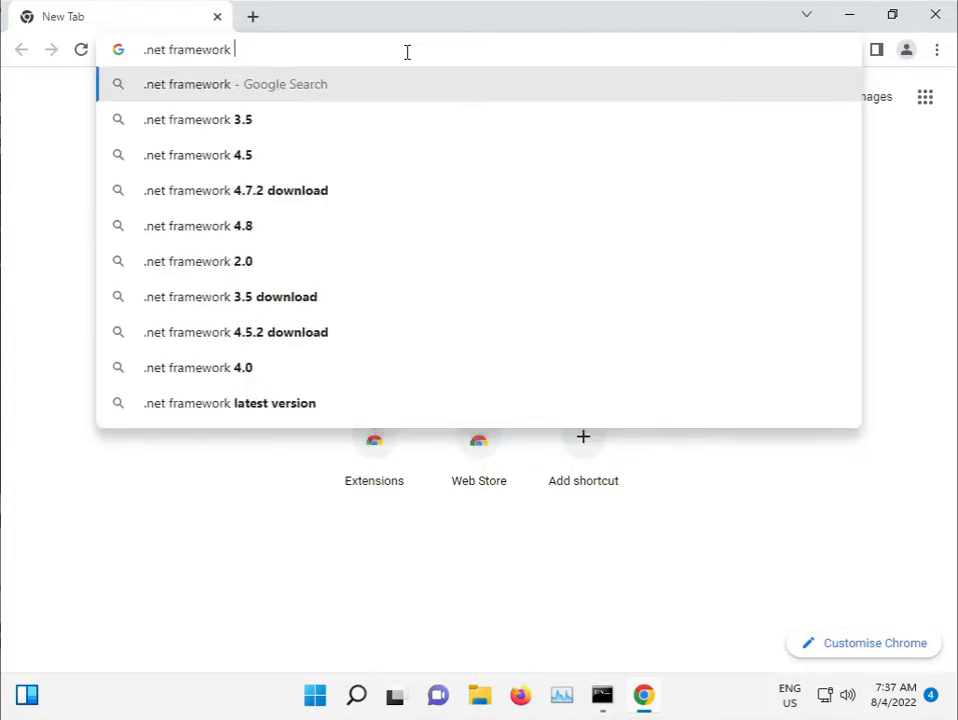
type("repa")
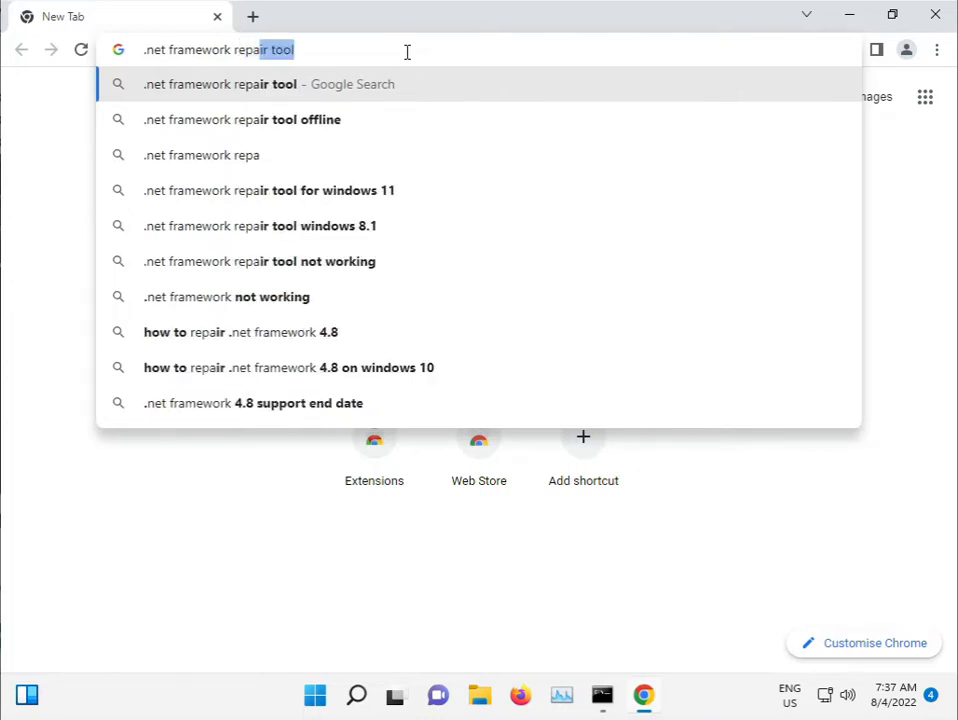
type("i")
key("Down")
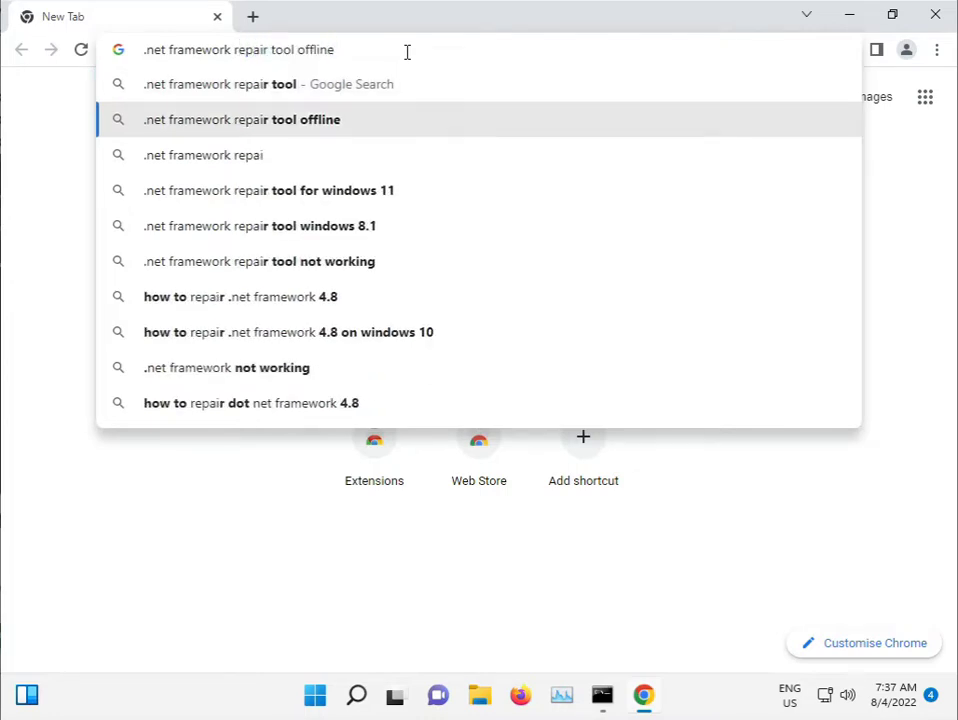
key("Return")
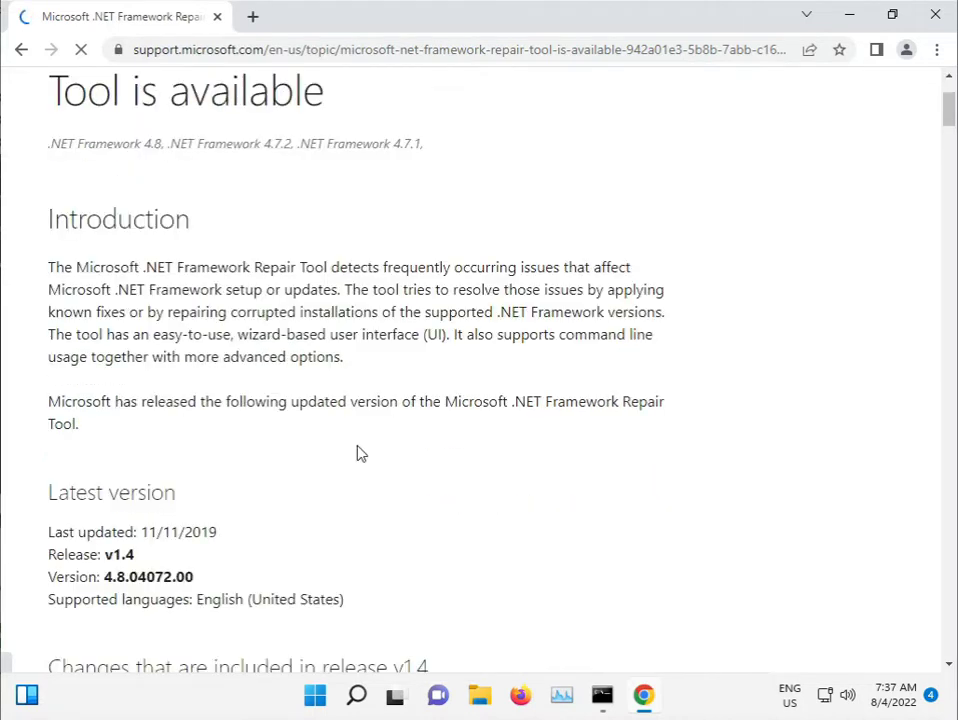
Step: Scroll the Microsoft Support page and open the downloaded netfxrepairtool.exe
scroll(359, 451, "down", 2)
scroll(359, 451, "down", 2)
scroll(359, 451, "down", 3)
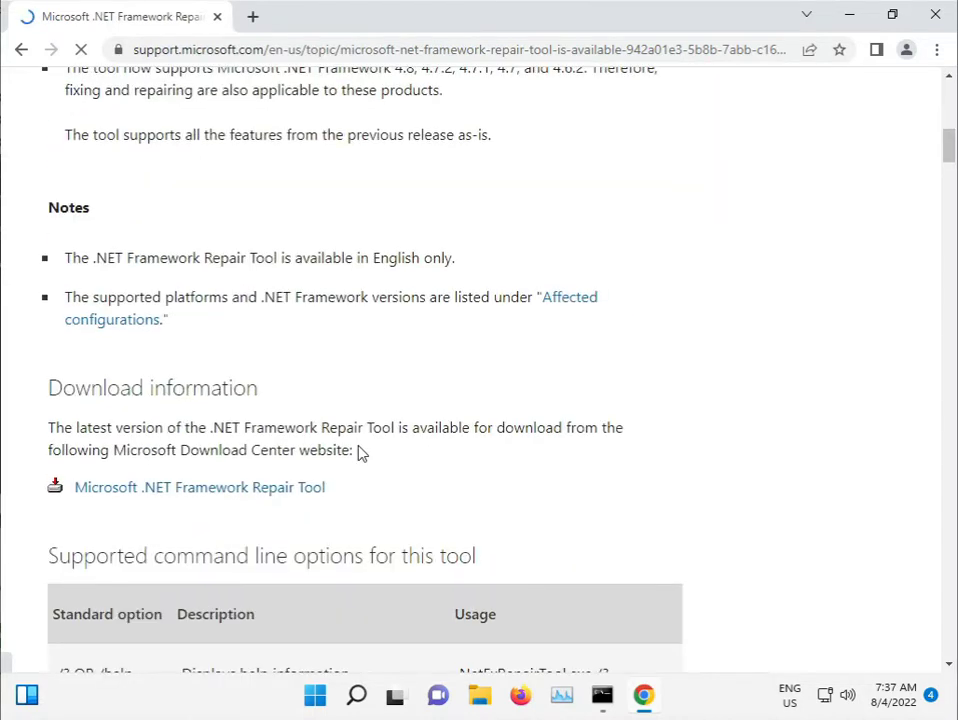
scroll(359, 451, "down", 1)
scroll(359, 451, "down", 2)
scroll(359, 451, "down", 2)
scroll(359, 451, "down", 3)
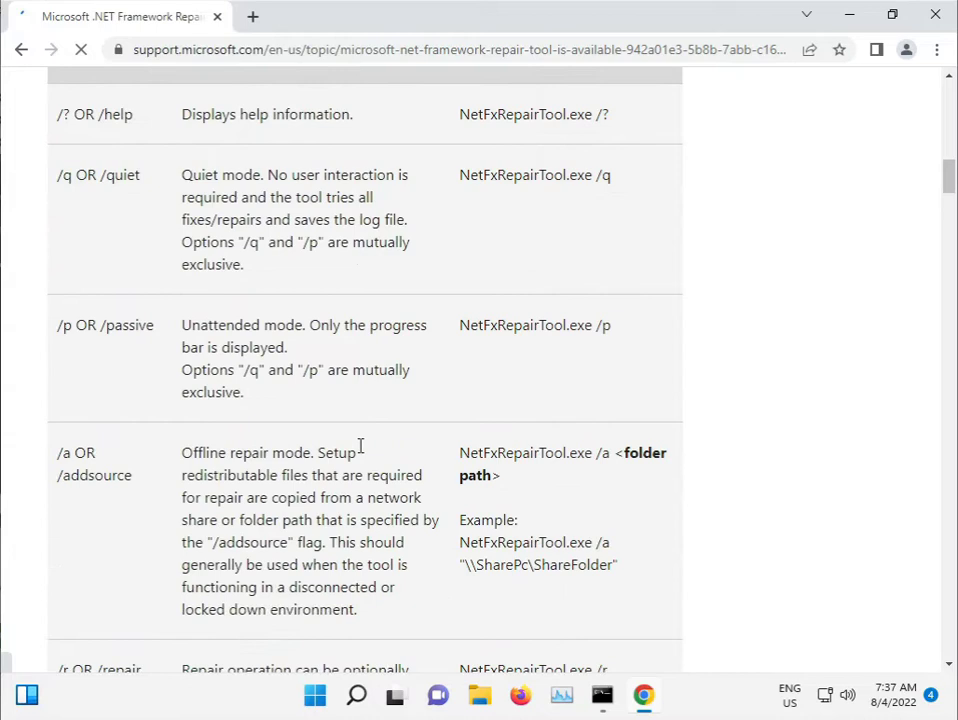
scroll(362, 453, "down", 4)
scroll(363, 445, "down", 4)
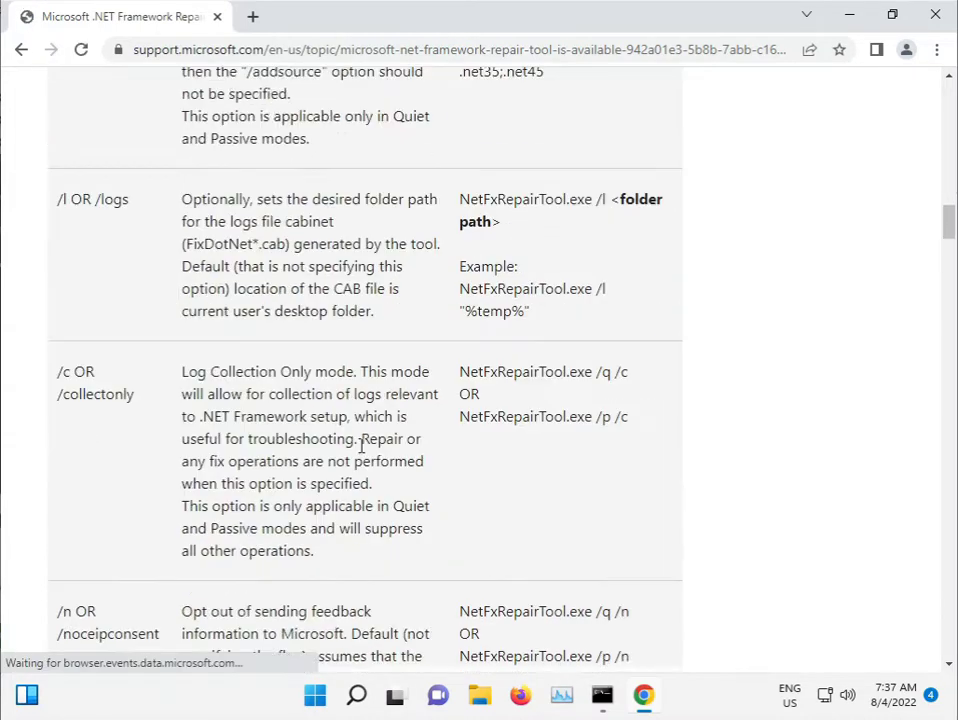
scroll(362, 450, "down", 5)
scroll(362, 453, "down", 5)
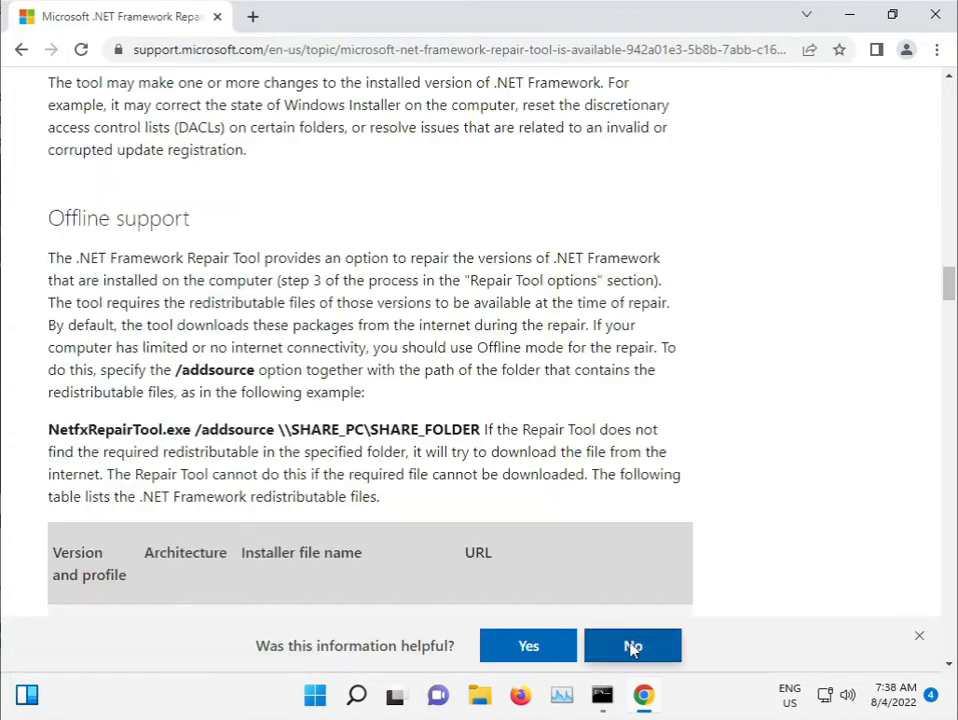
scroll(175, 596, "down", 5)
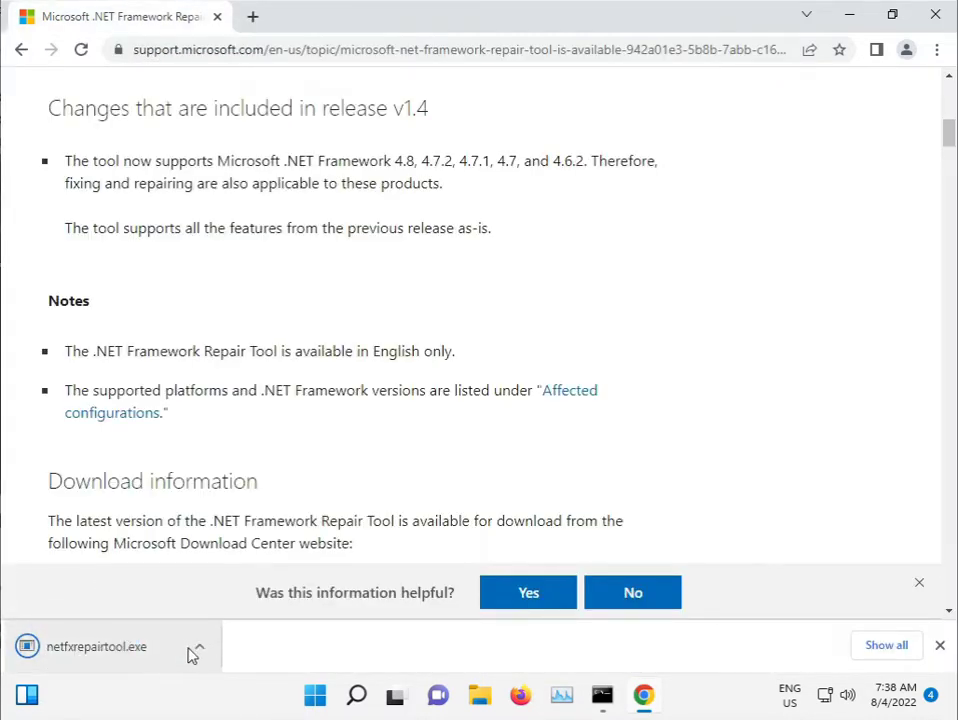
left_click(193, 652)
left_click(246, 522)
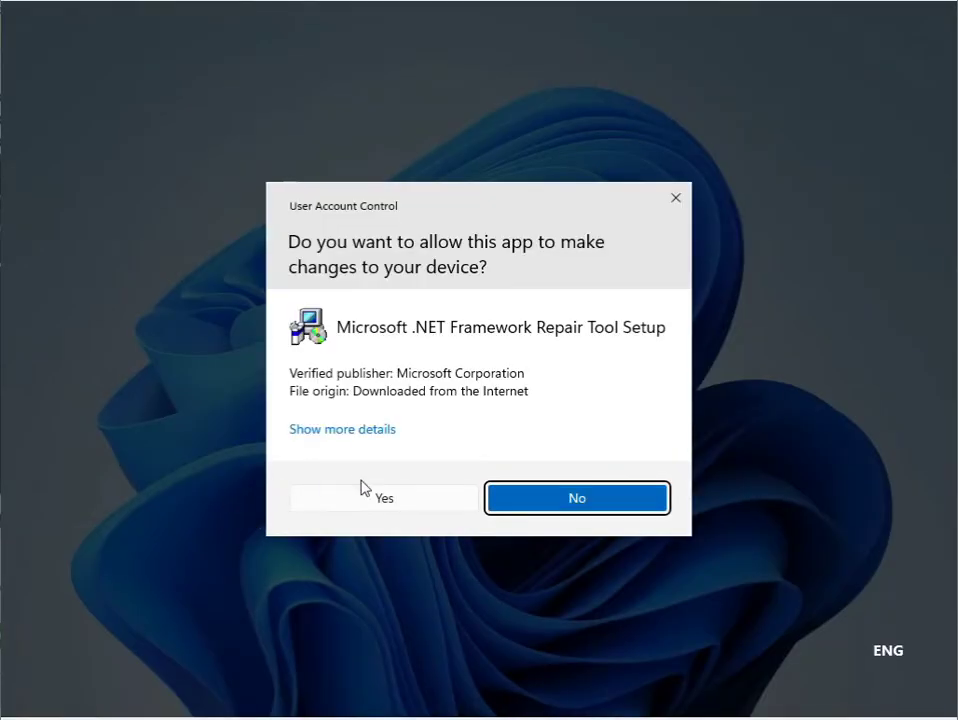
Step: Approve UAC, accept the license, and step the .NET Repair Tool through to Finish
left_click(385, 499)
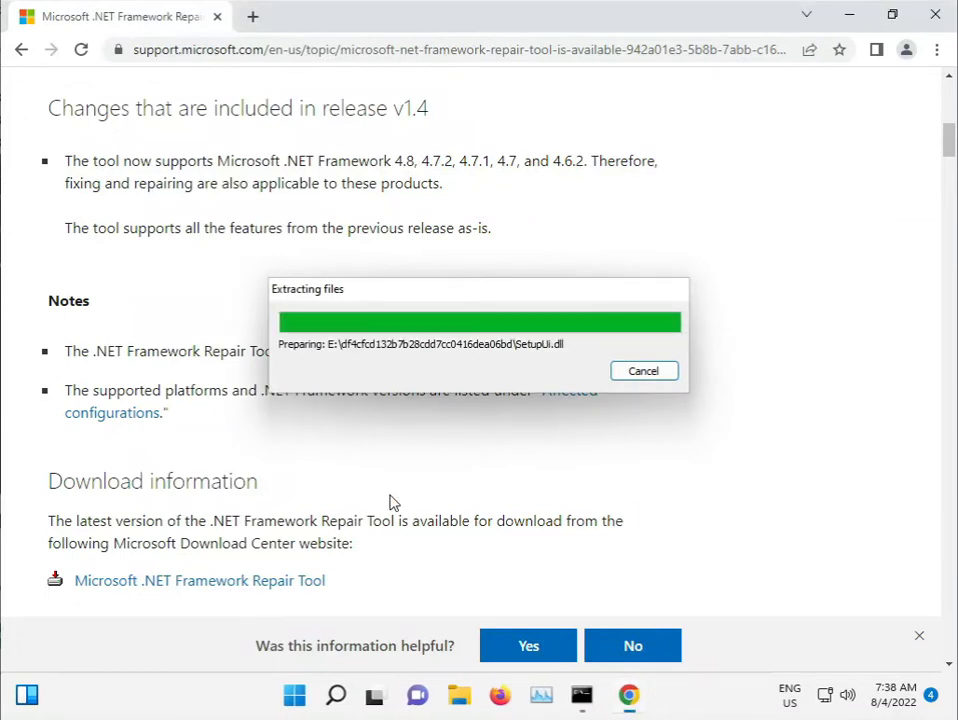
left_click(372, 485)
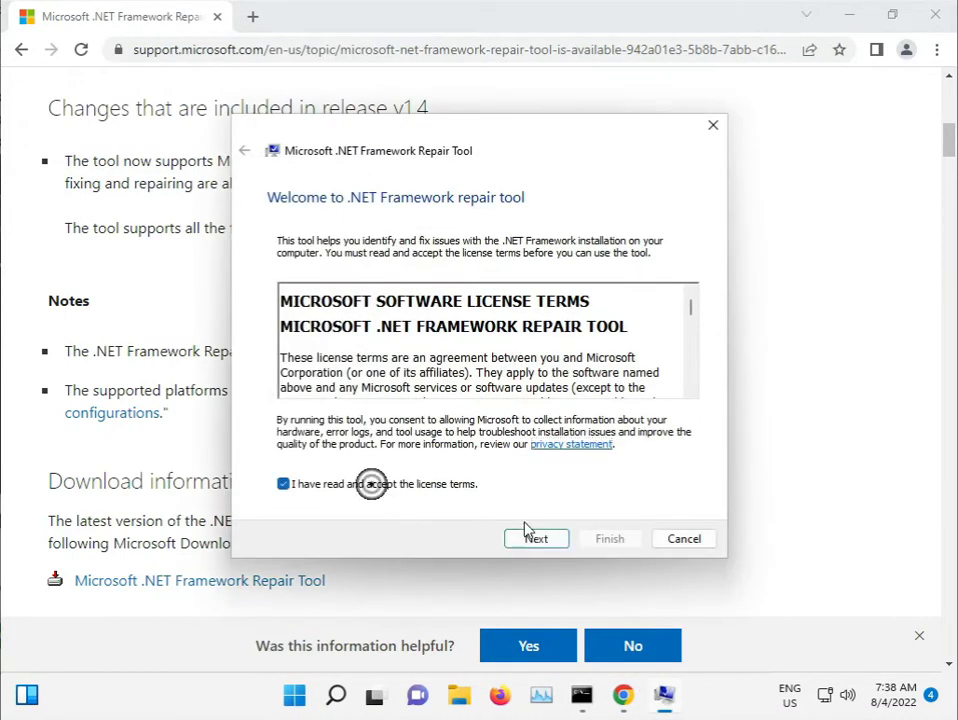
left_click(553, 539)
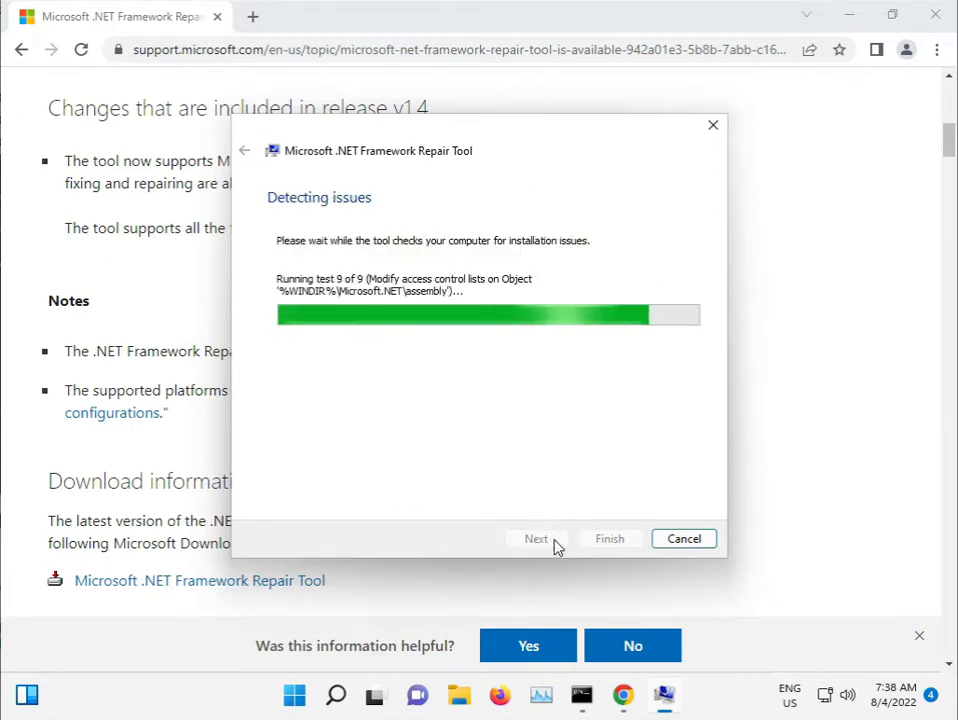
left_click(553, 539)
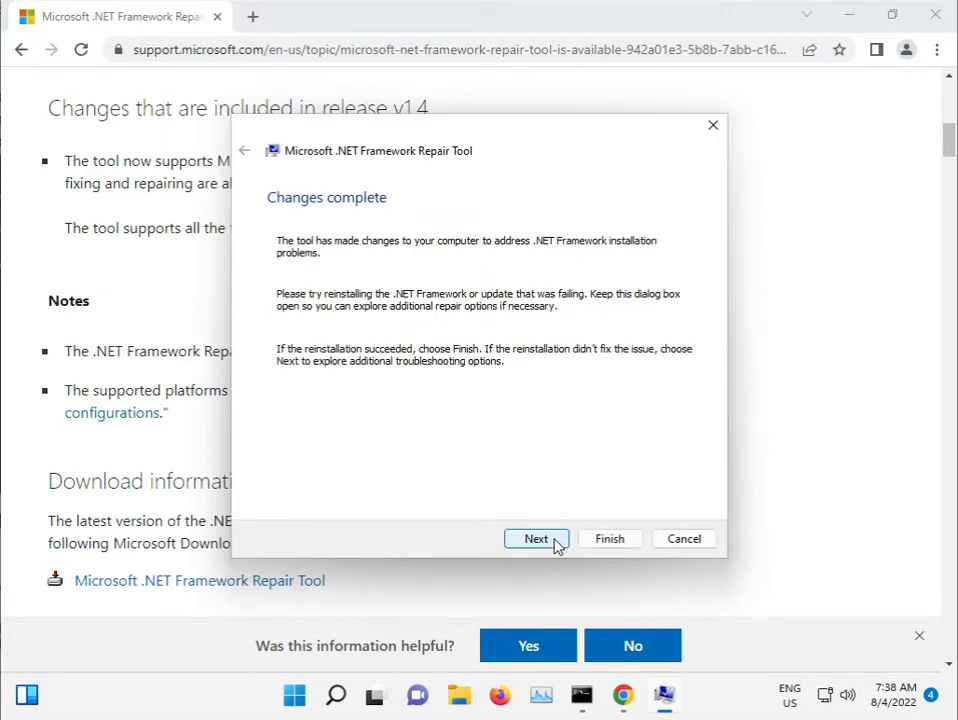
left_click(541, 540)
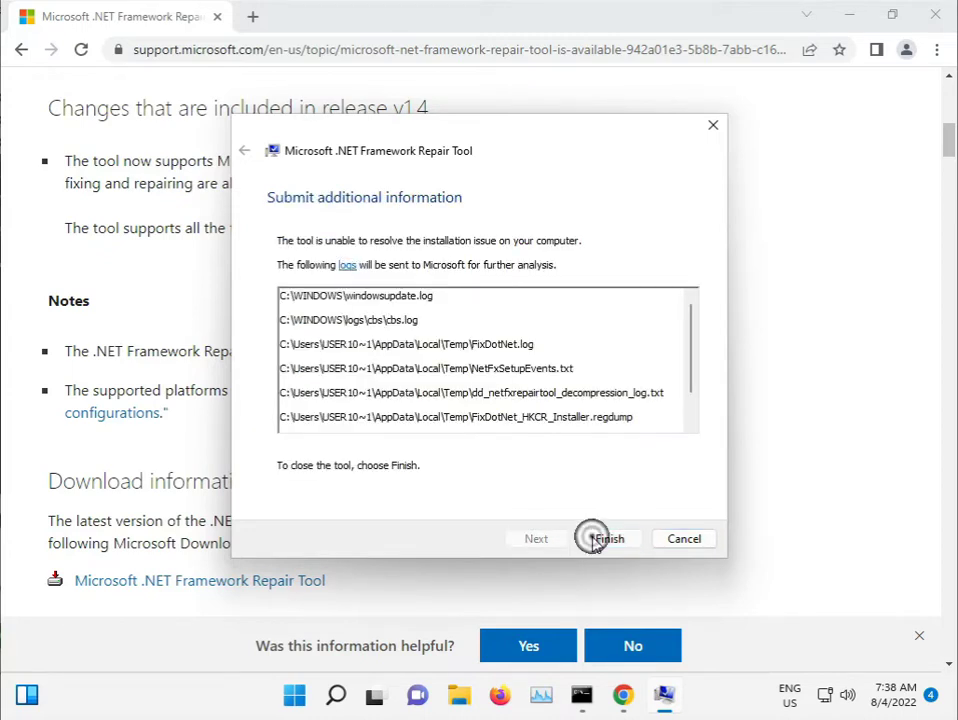
left_click(594, 540)
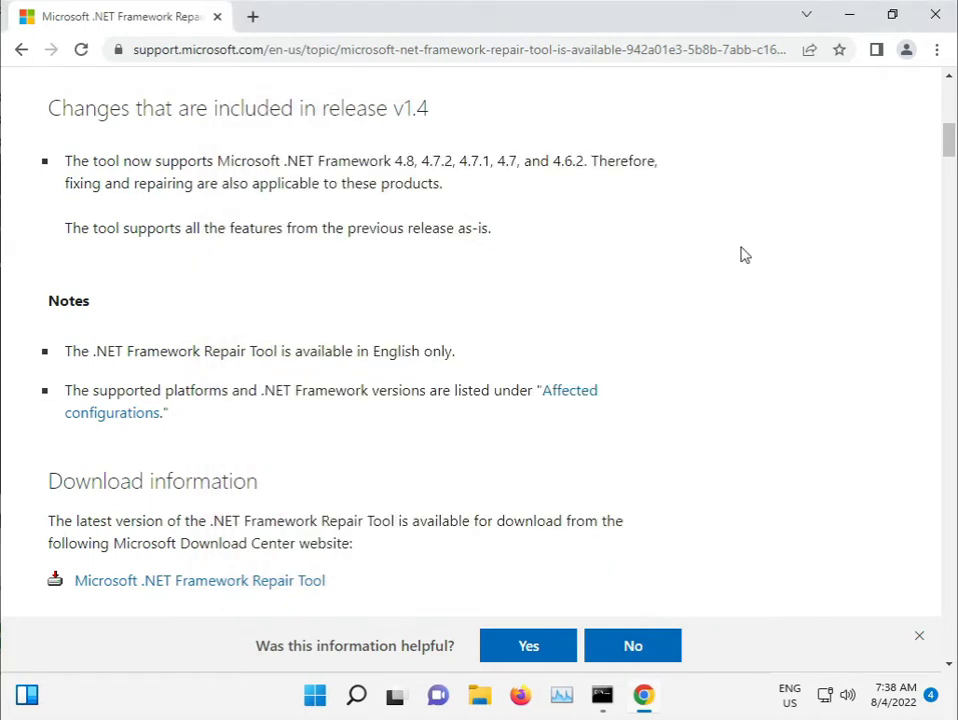
left_click(851, 14)
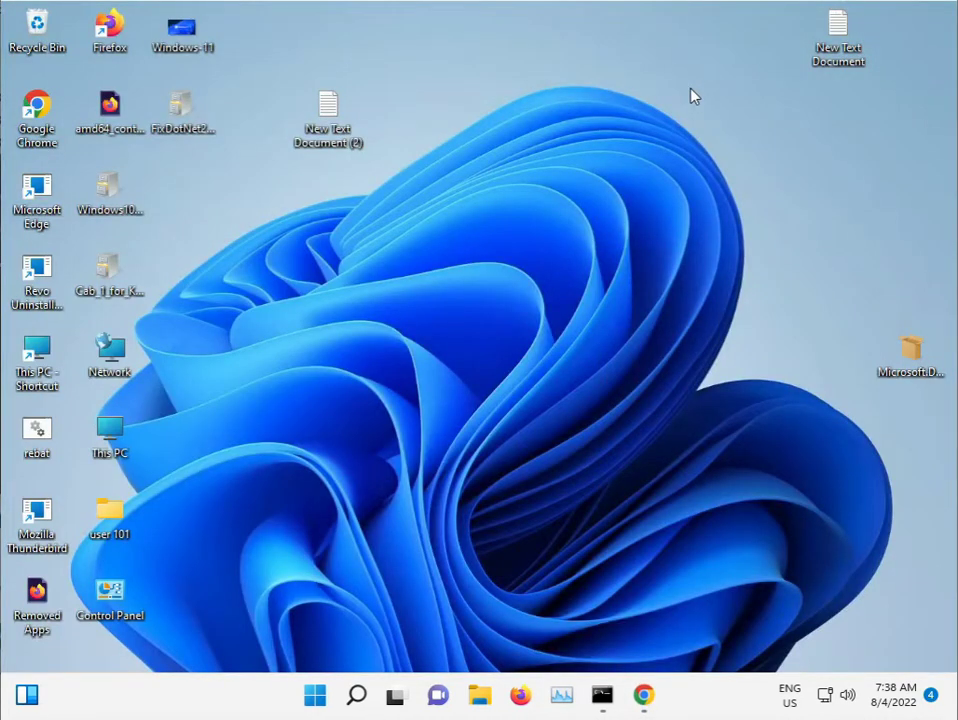
left_click(317, 702)
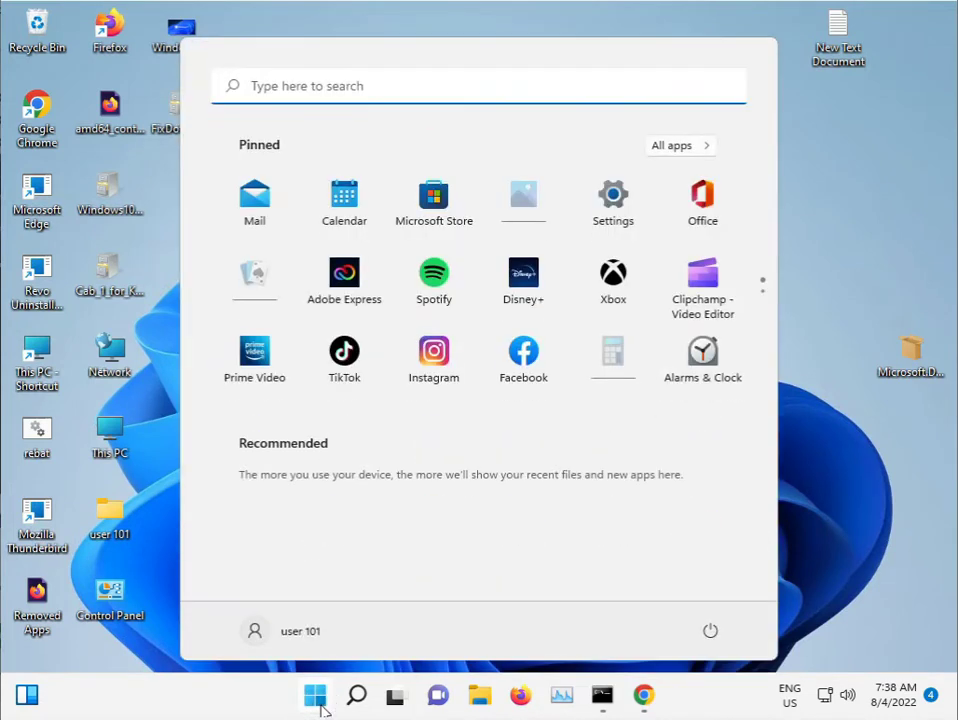
left_click(783, 454)
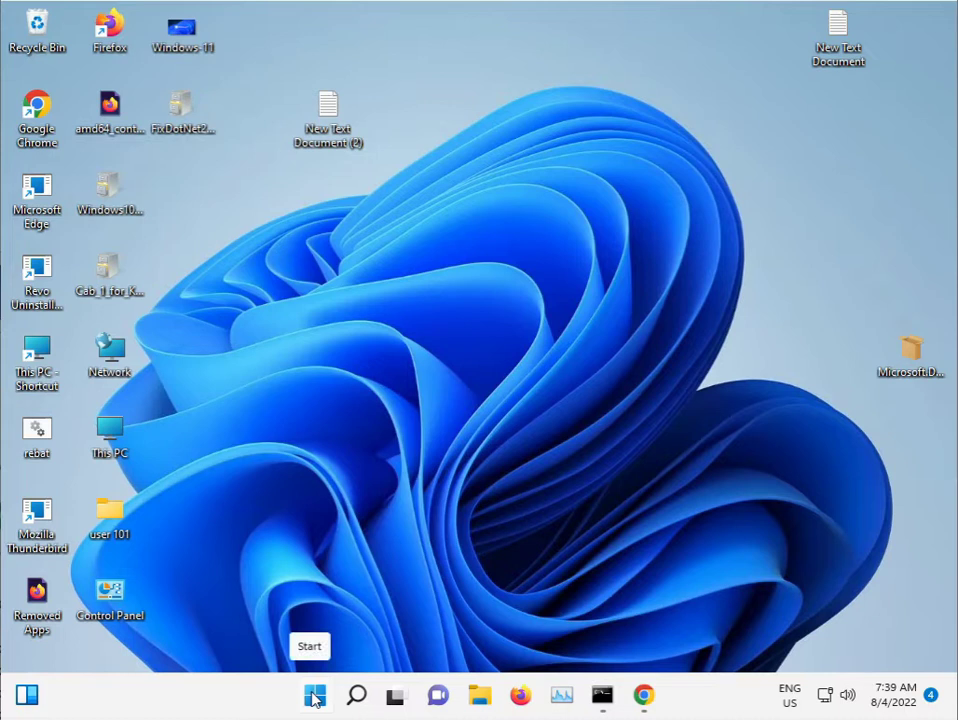
left_click(314, 697)
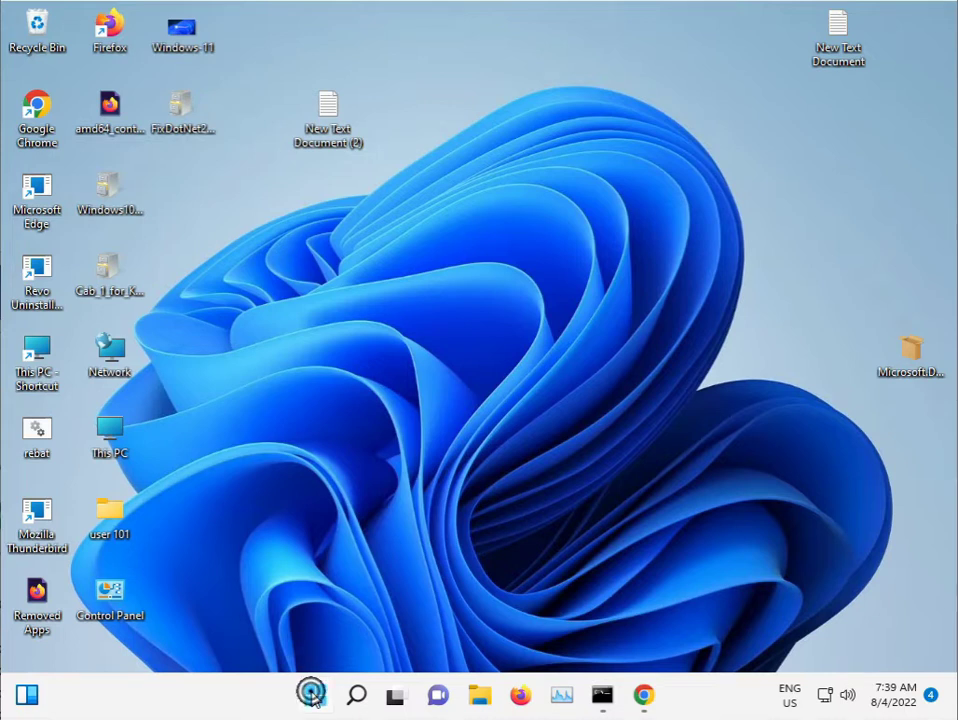
left_click(142, 561)
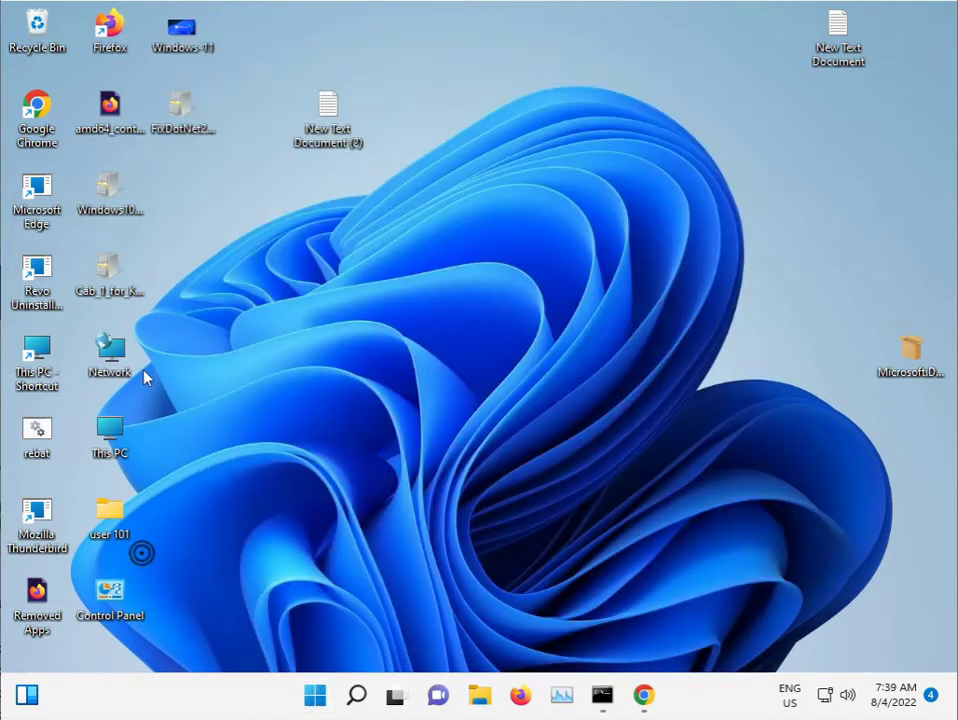
Step: Browse from This PC through Local Disk (C:) and Windows into System32
double_click(40, 355)
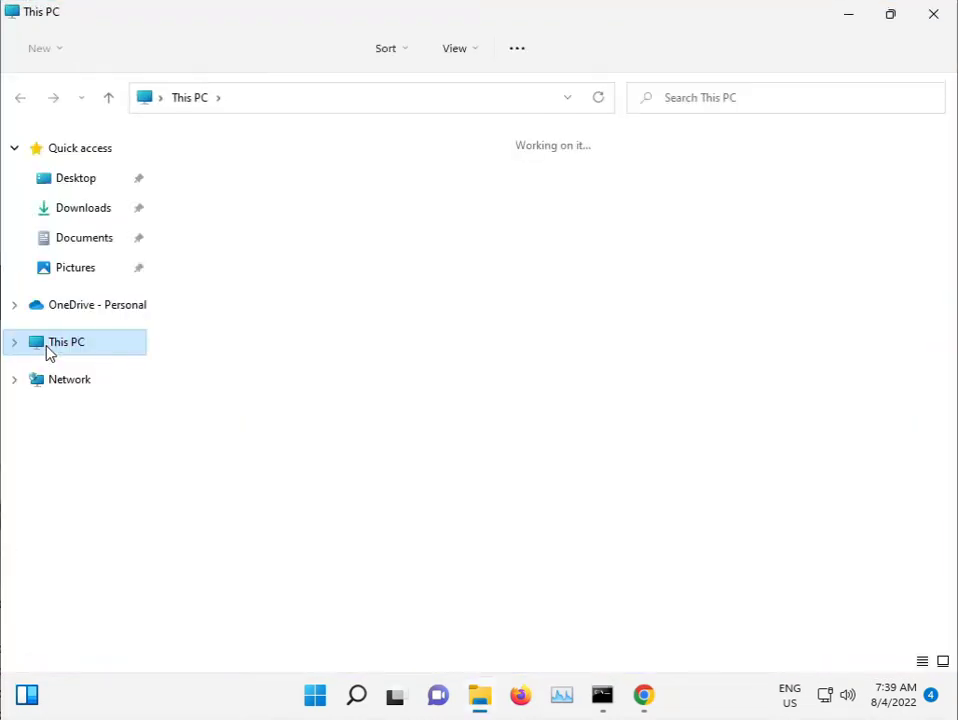
double_click(298, 318)
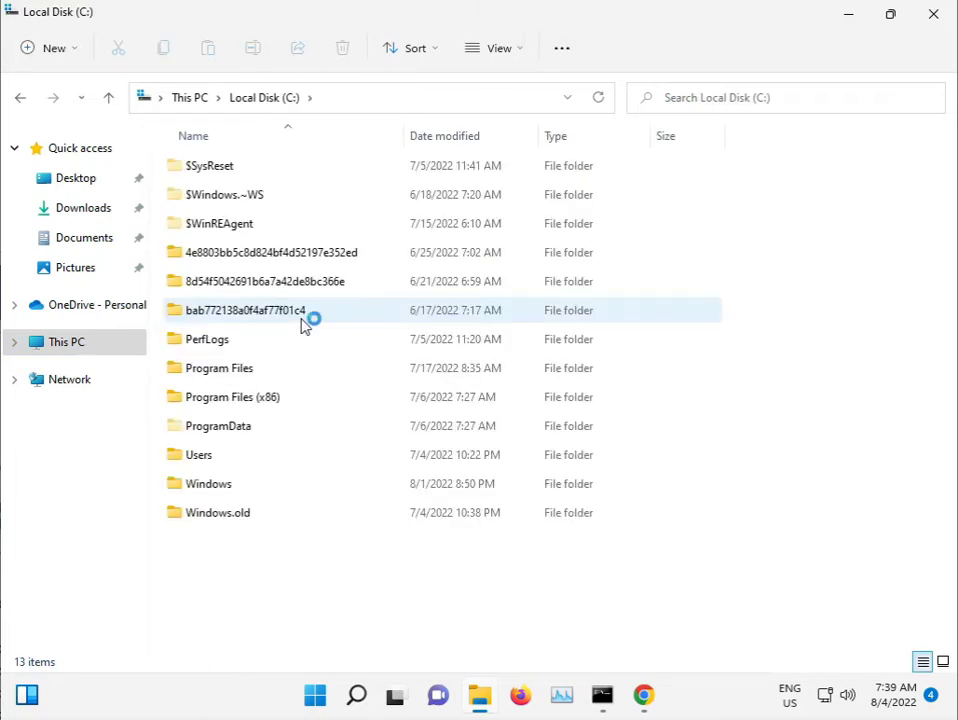
double_click(234, 490)
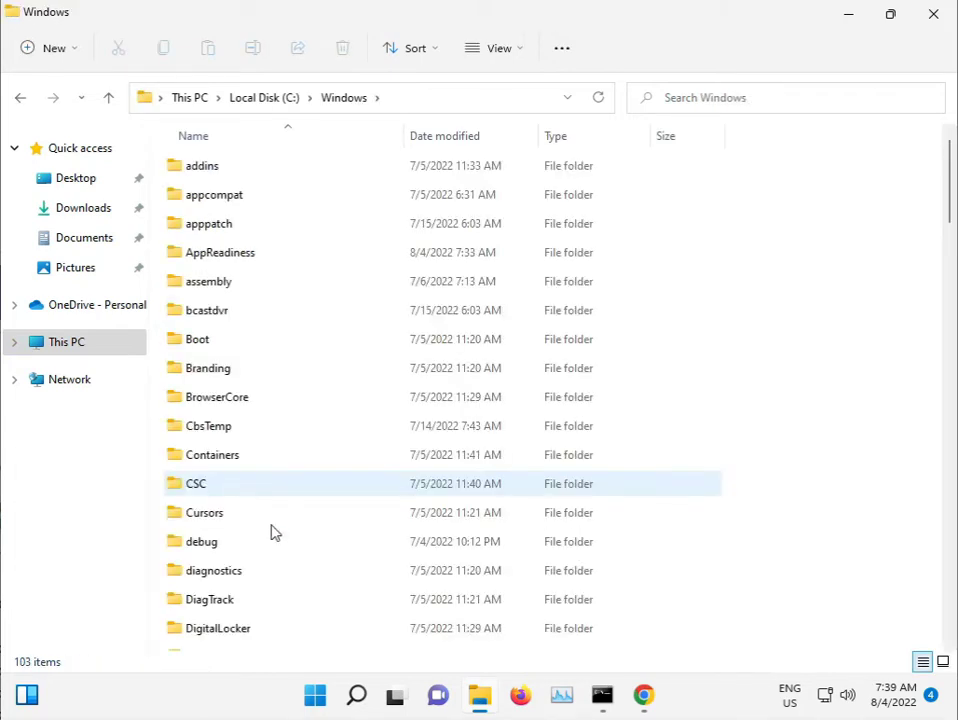
scroll(270, 505, "down", 4)
scroll(280, 510, "down", 2)
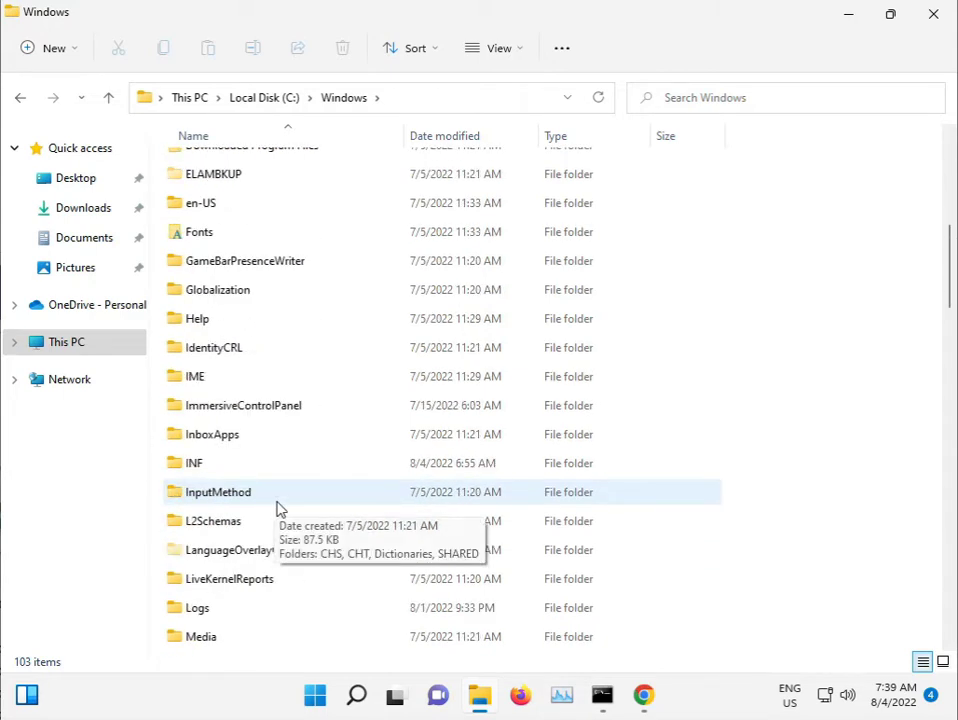
scroll(280, 510, "down", 5)
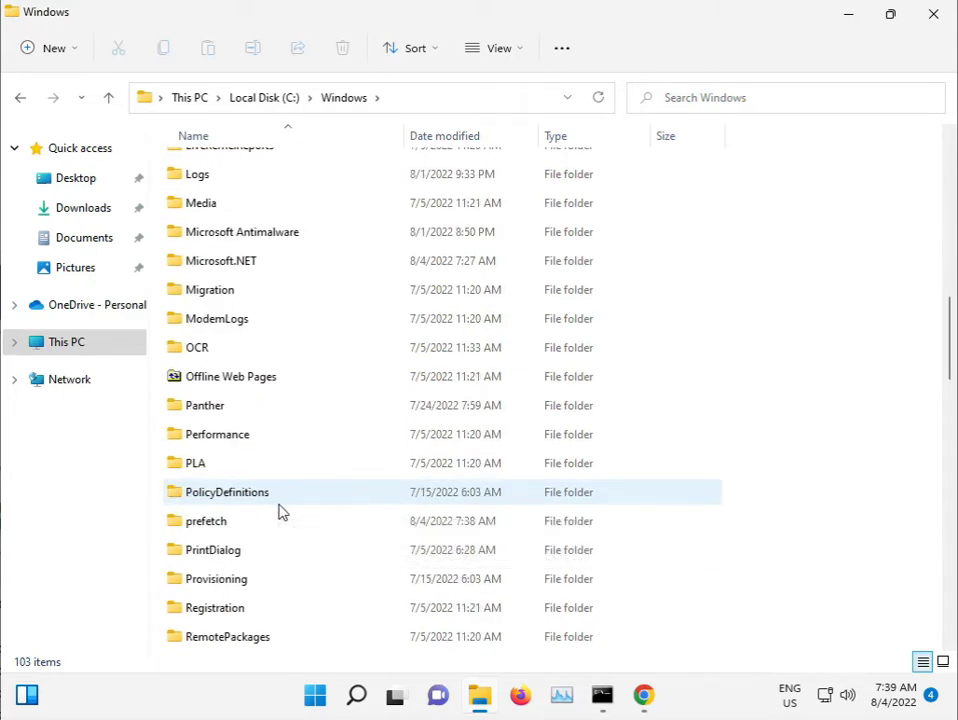
scroll(280, 510, "down", 1)
scroll(280, 510, "down", 4)
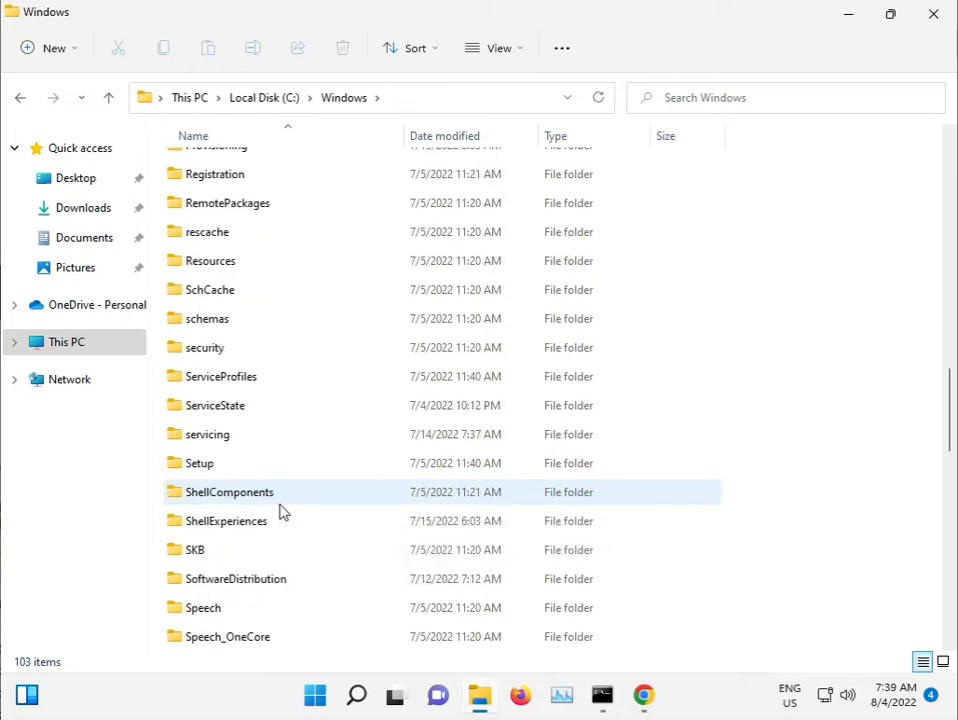
scroll(280, 510, "down", 4)
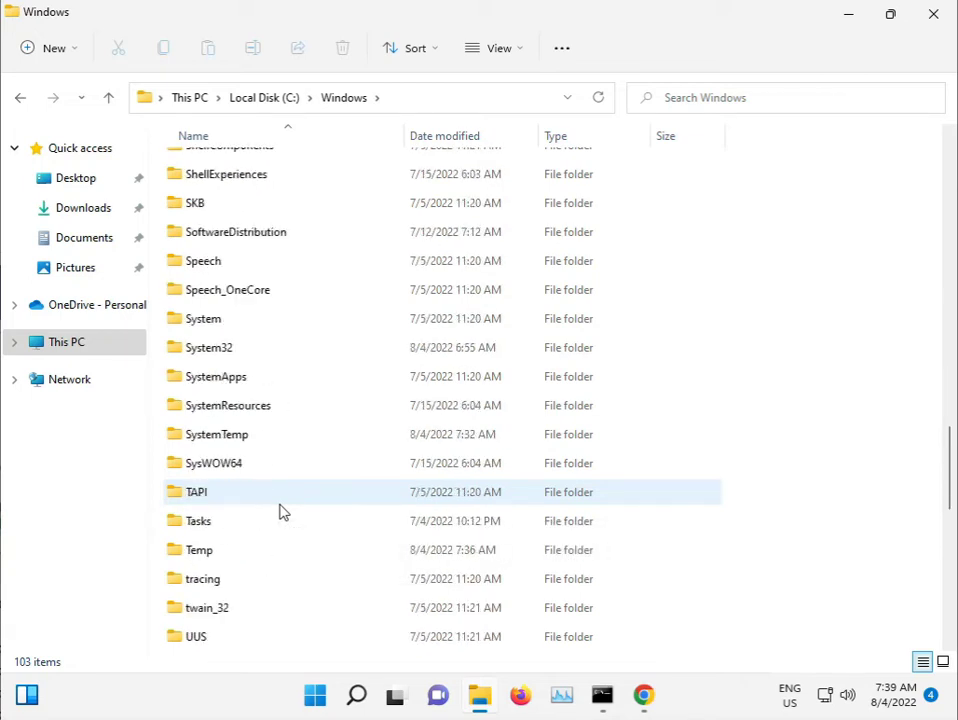
double_click(222, 355)
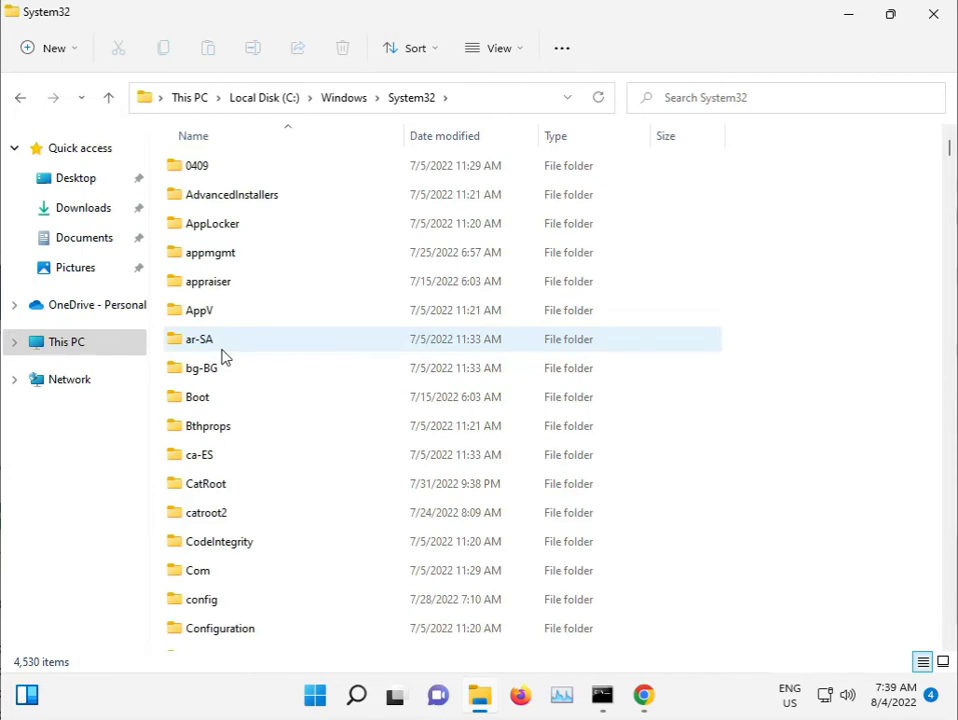
Step: Permanently delete everything in catroot2, granting admin permission and skipping the in-use catdb files
double_click(240, 510)
mouse_move(241, 320)
left_mouse_down()
mouse_move(244, 443)
mouse_move(258, 170)
left_mouse_up()
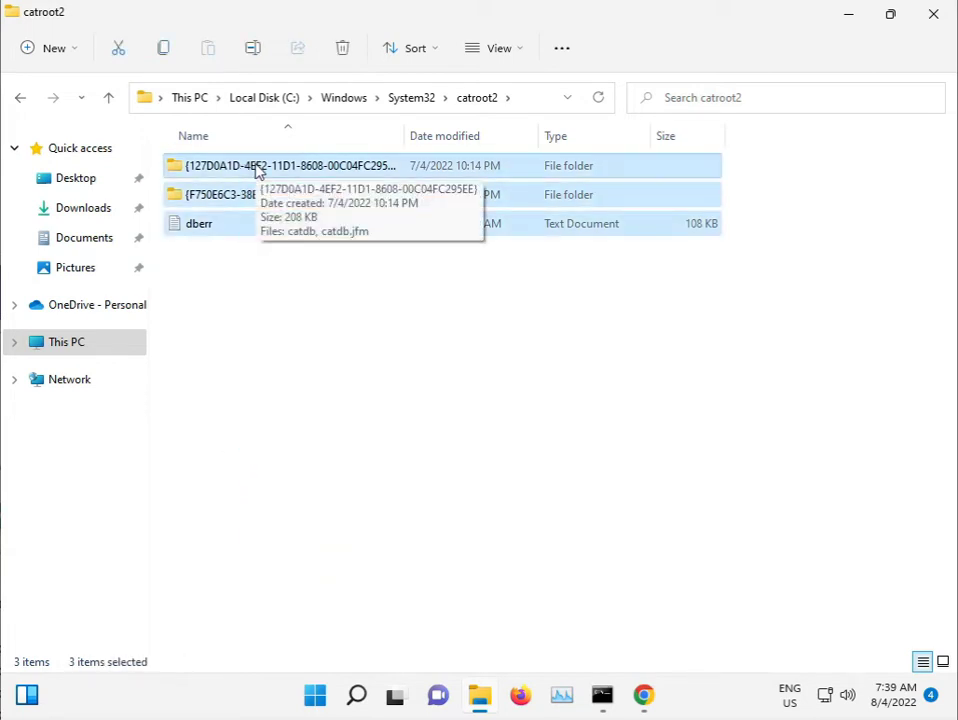
key("shift+Delete")
key("Return")
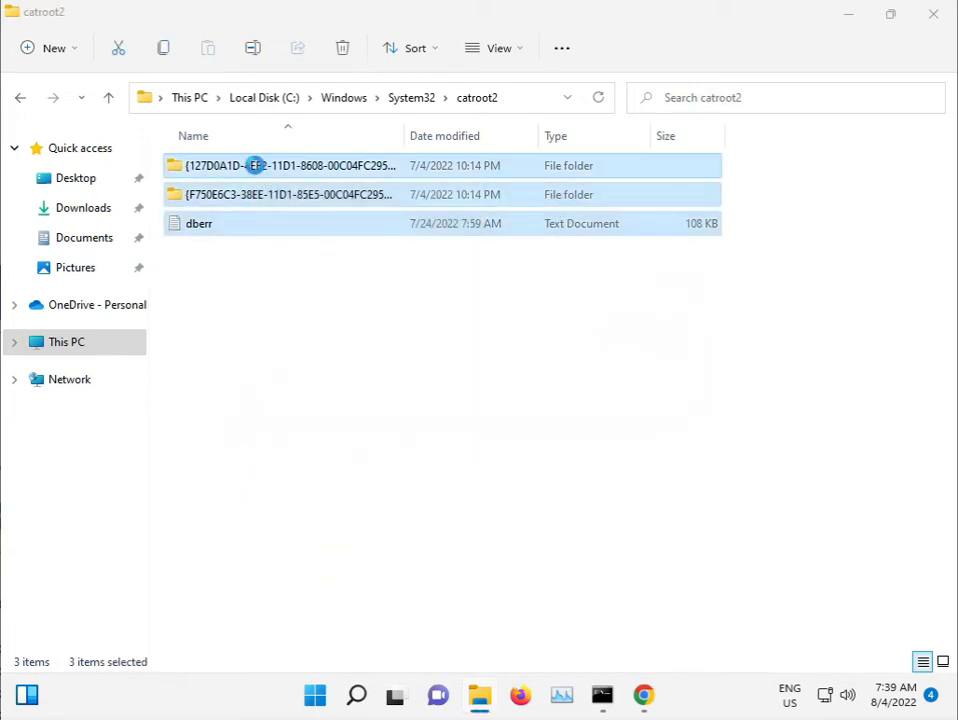
left_click(252, 224)
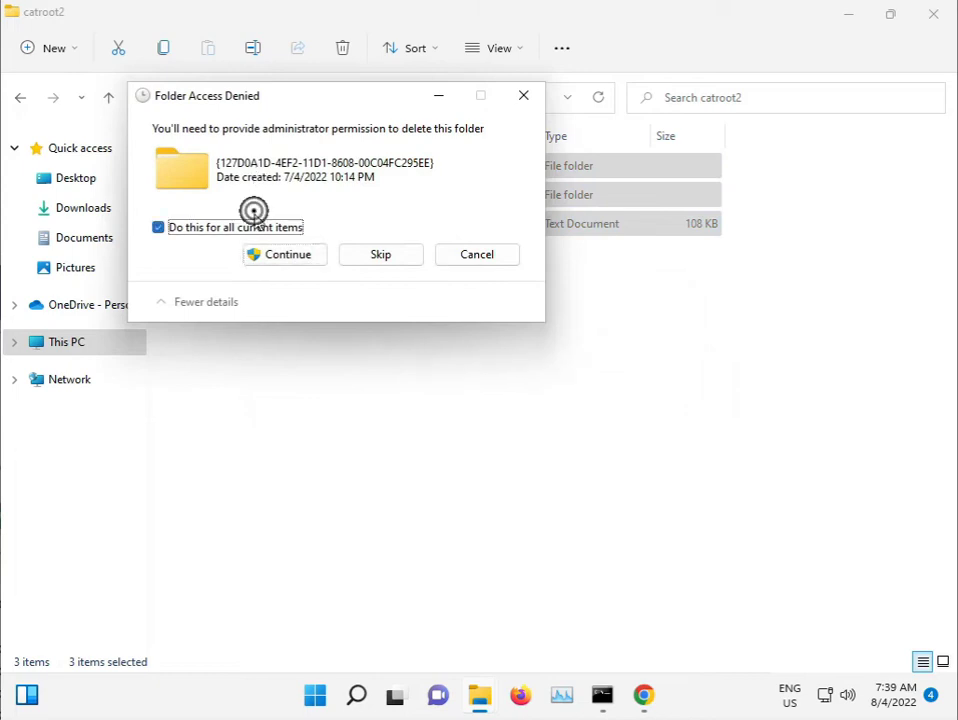
left_click(296, 252)
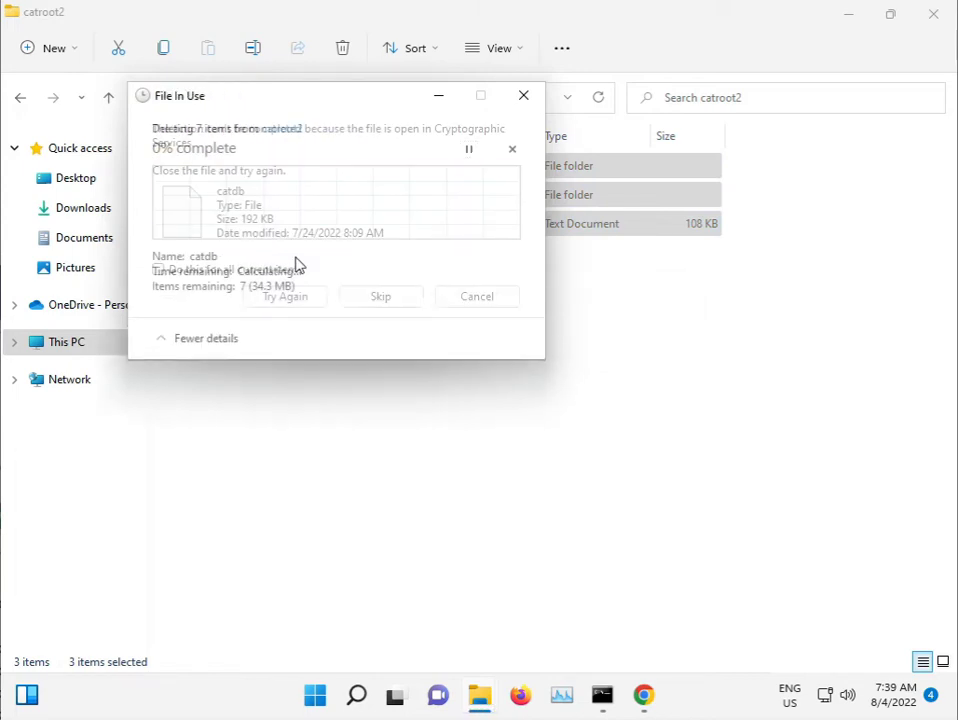
left_click(361, 297)
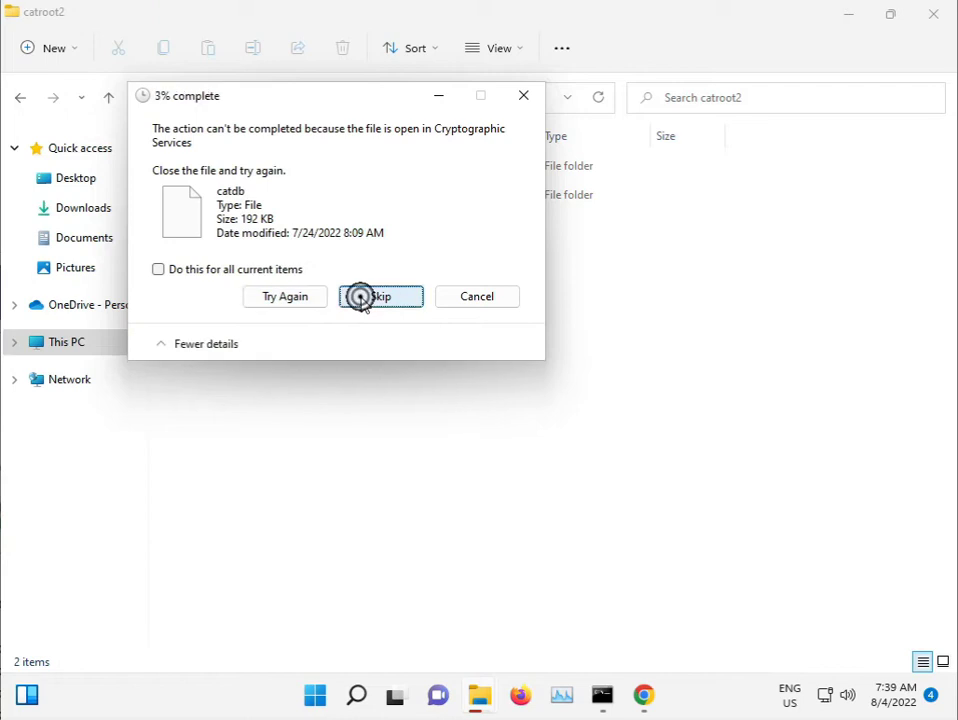
left_click(260, 269)
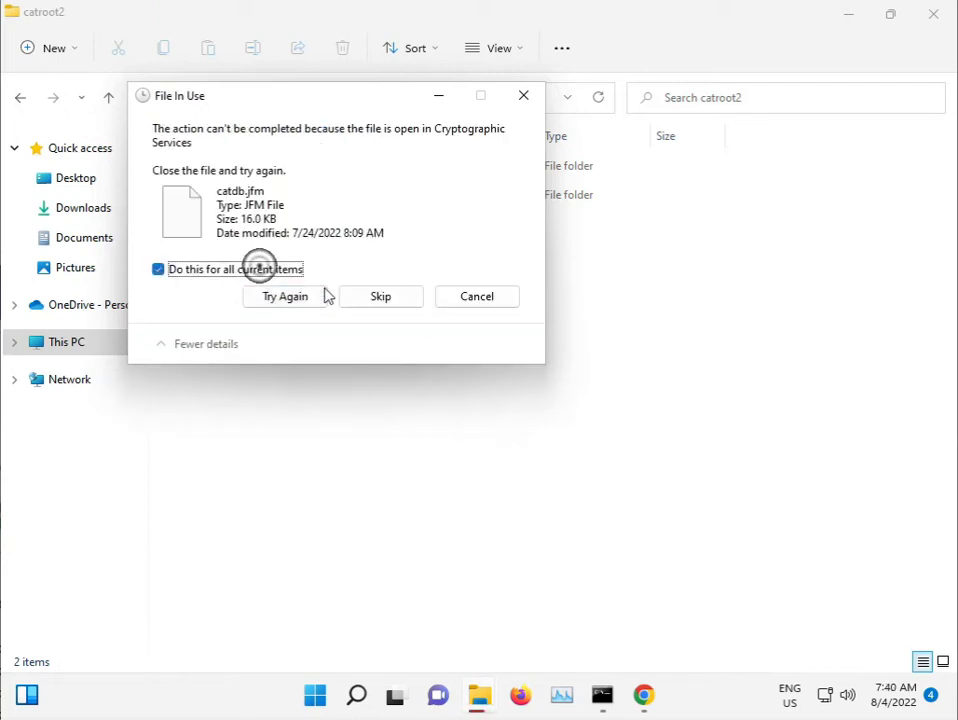
left_click(359, 297)
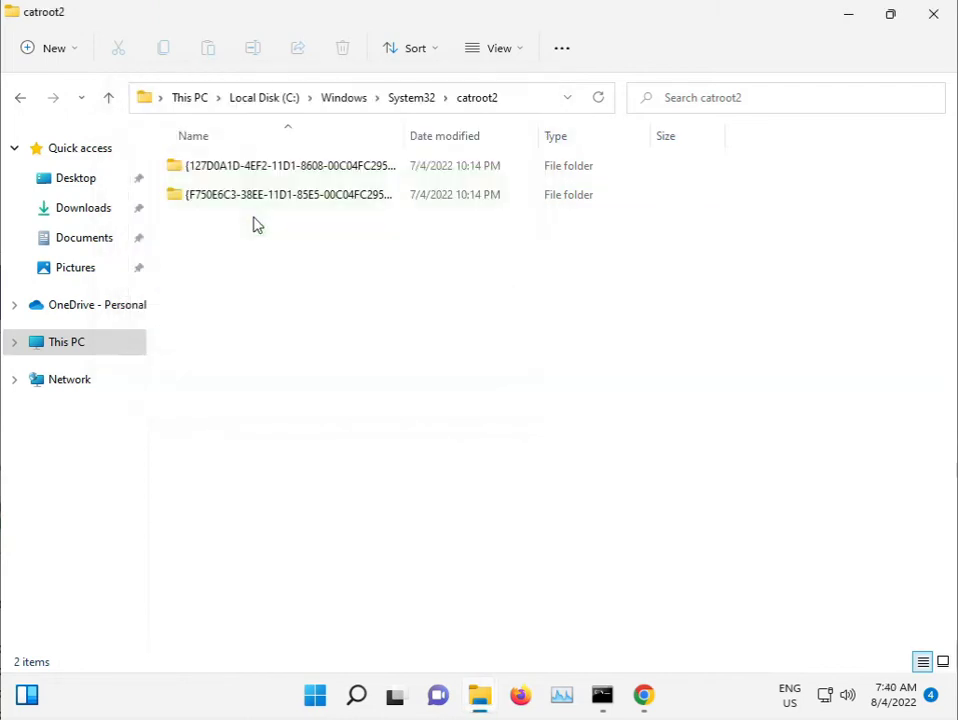
Step: Return to System32 and browse its file list through the d and s entries
left_click(413, 98)
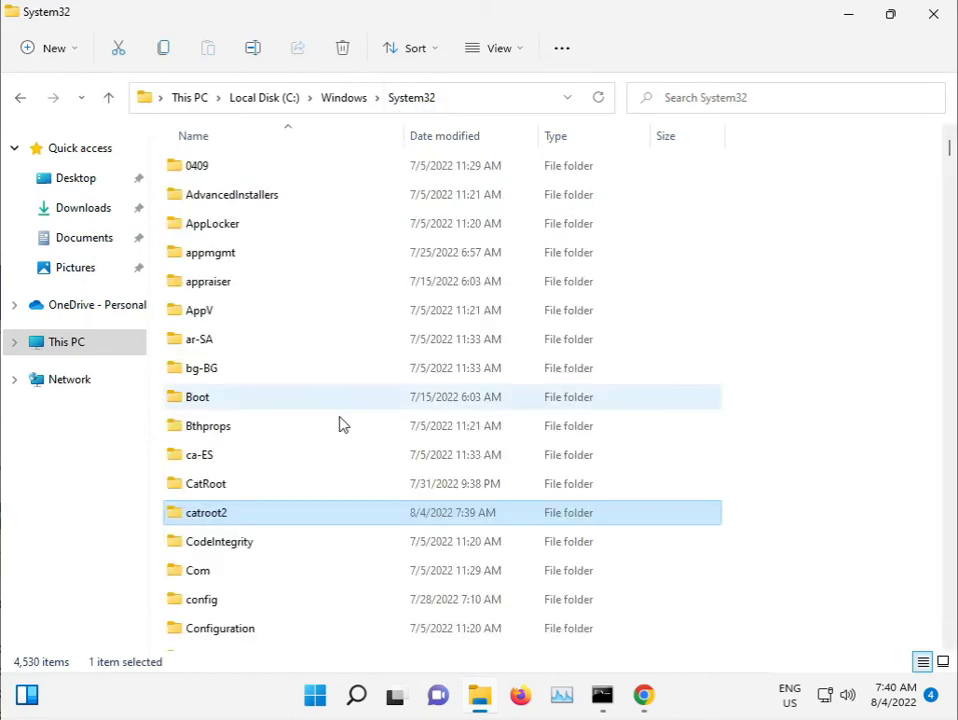
scroll(338, 440, "down", 1)
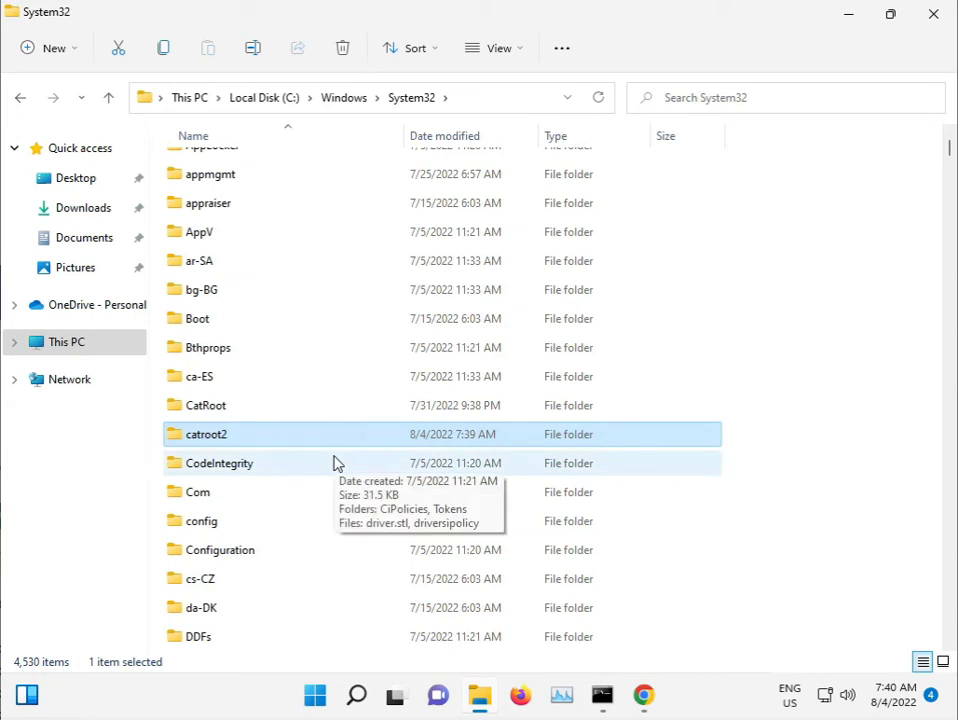
scroll(336, 463, "down", 1)
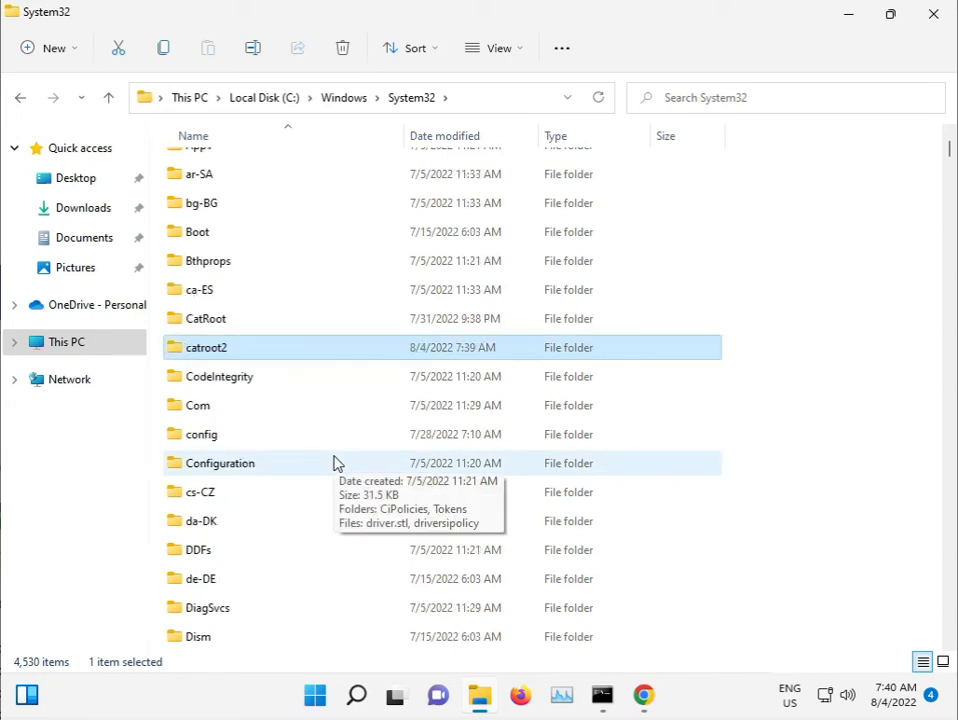
scroll(336, 463, "down", 1)
scroll(336, 463, "down", 4)
scroll(336, 463, "down", 4)
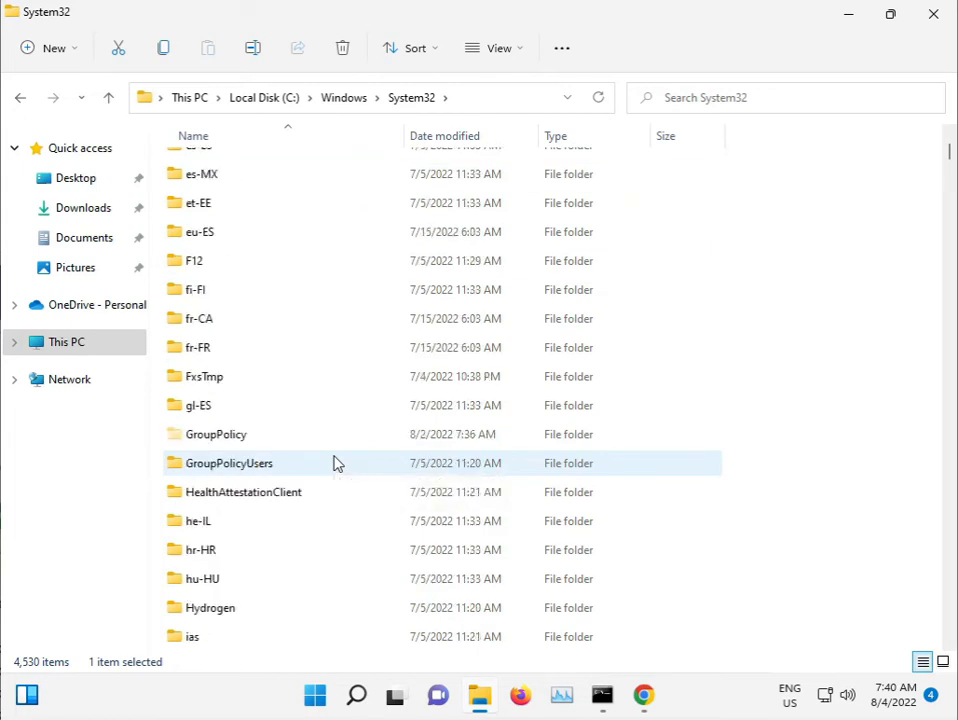
scroll(336, 463, "down", 2)
scroll(336, 463, "down", 10)
scroll(336, 463, "down", 5)
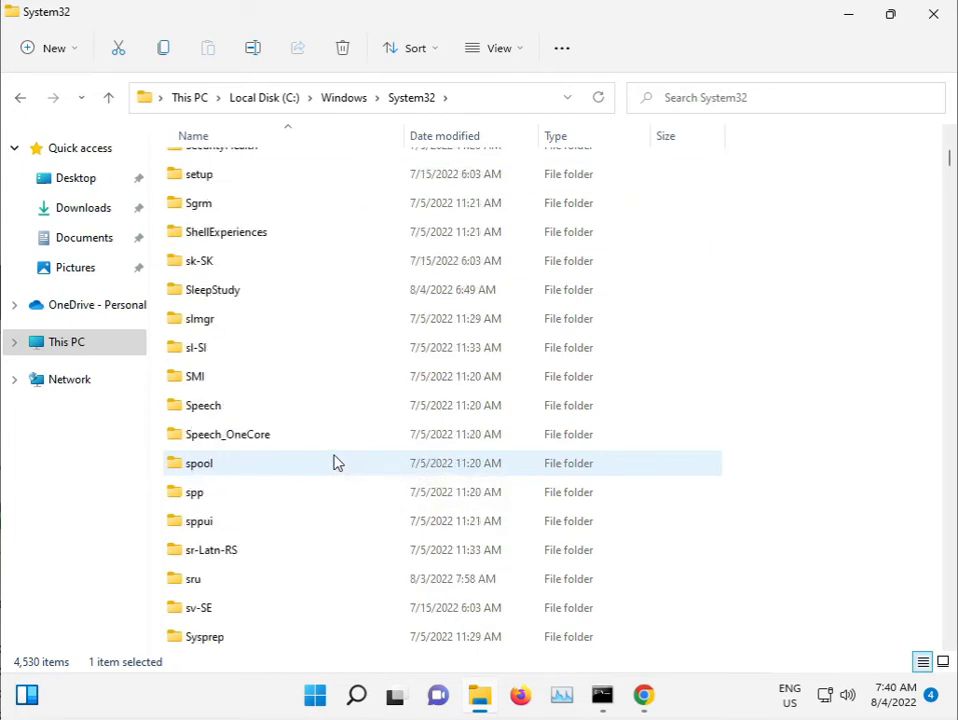
scroll(336, 463, "down", 2)
scroll(336, 463, "up", 1)
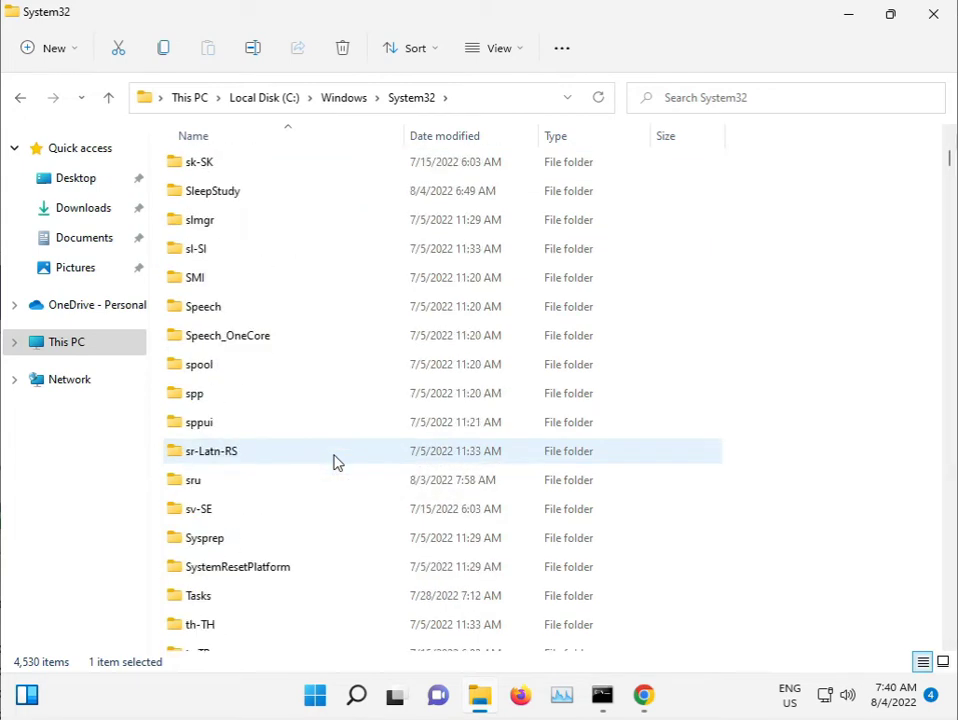
scroll(336, 463, "up", 1)
scroll(336, 463, "up", 1)
scroll(336, 463, "up", 1)
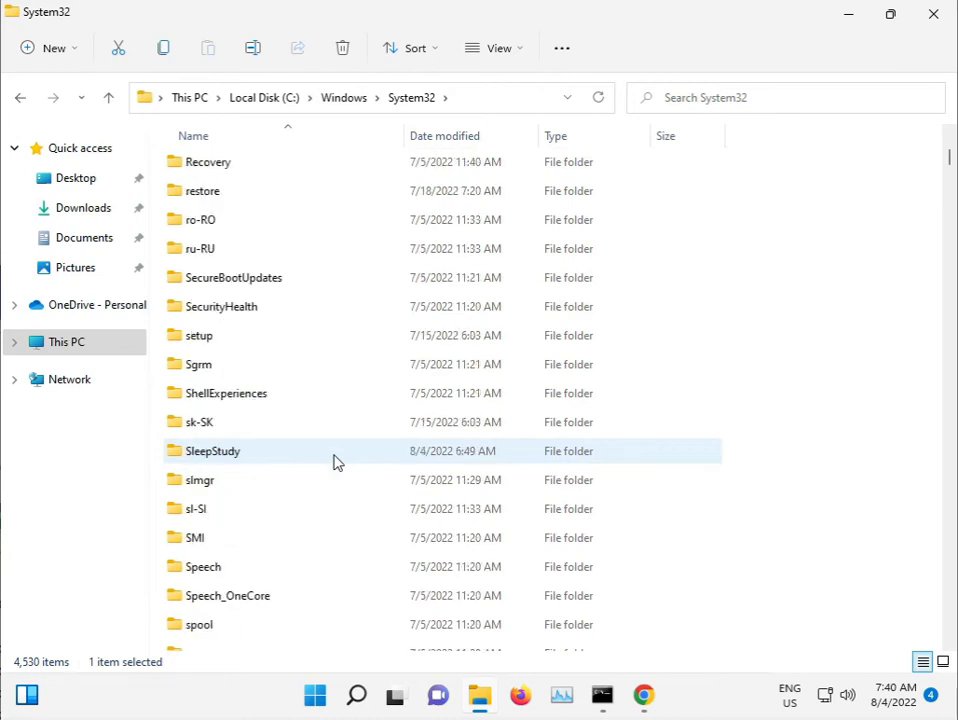
scroll(336, 463, "down", 1)
left_click(332, 460)
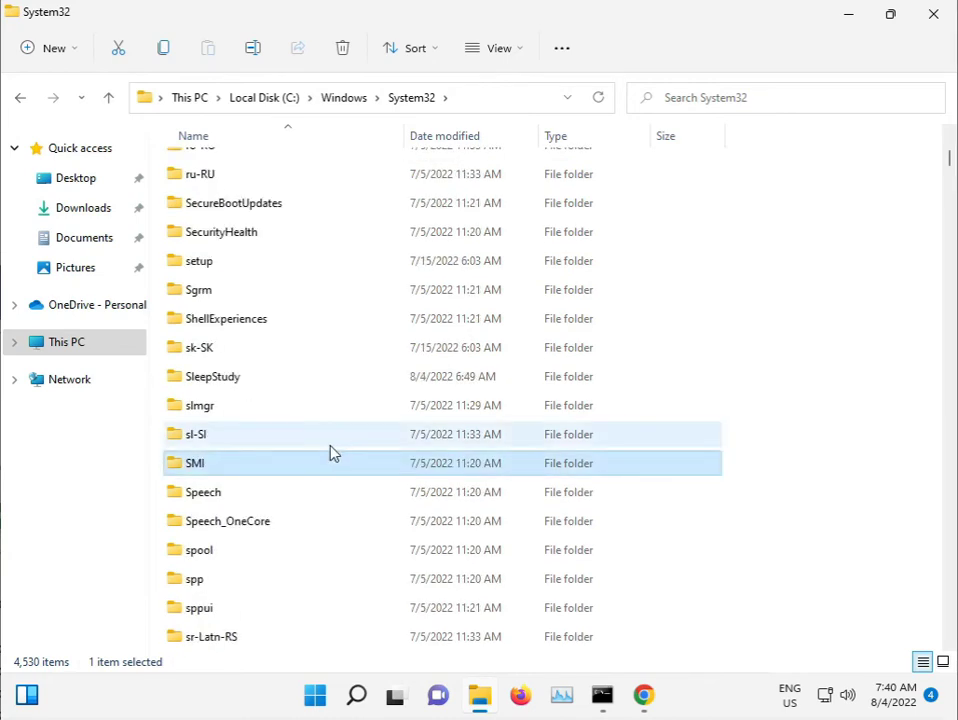
key("d")
key("Down")
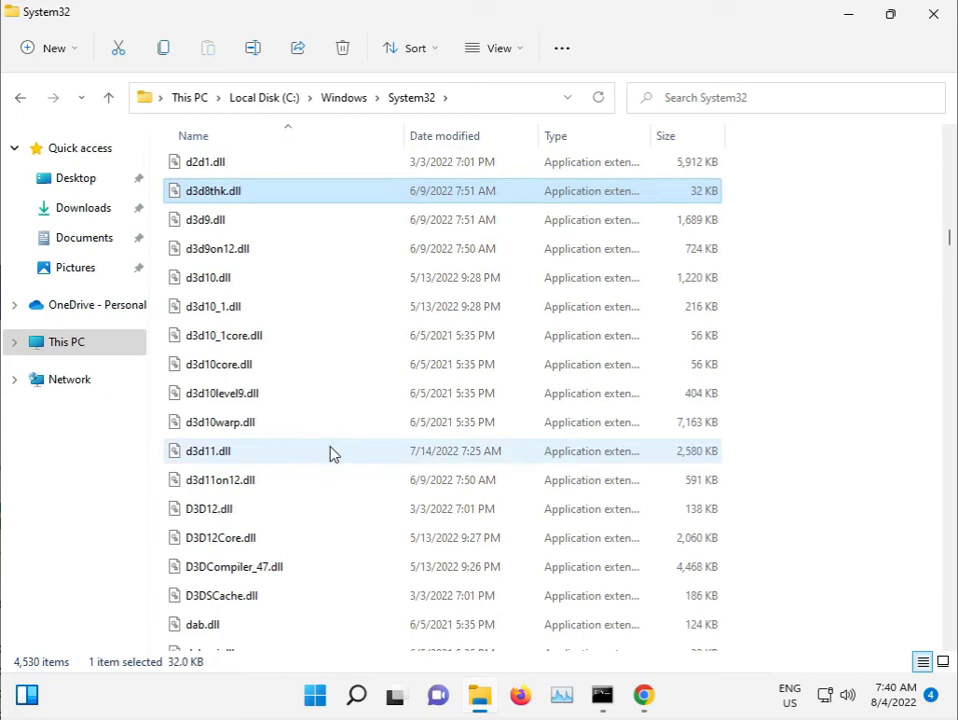
key("s")
key("Down")
key("Down")
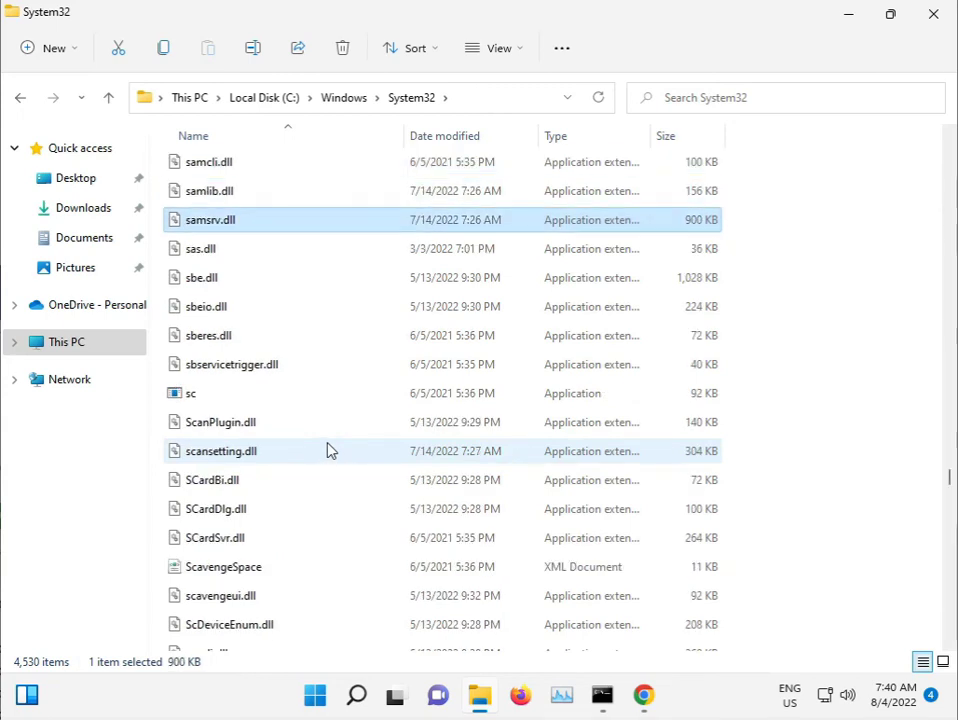
key("Down")
key("Down")
key("Page_Down")
key("Down")
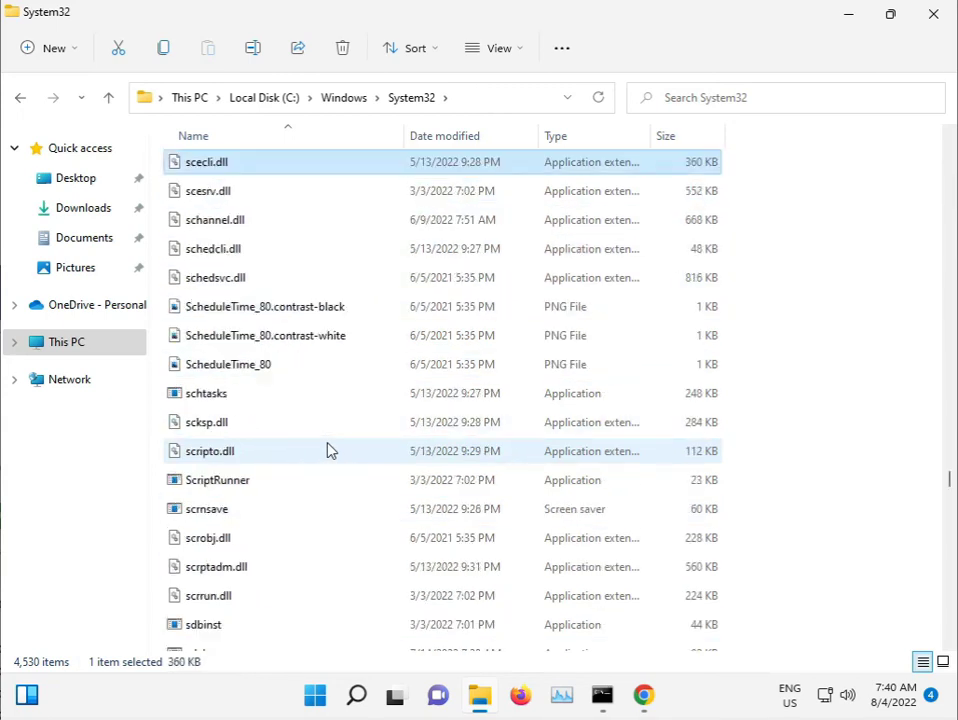
key("Down")
key("Down")
key("Down")
key("Down")
key("Down")
key("Page_Down")
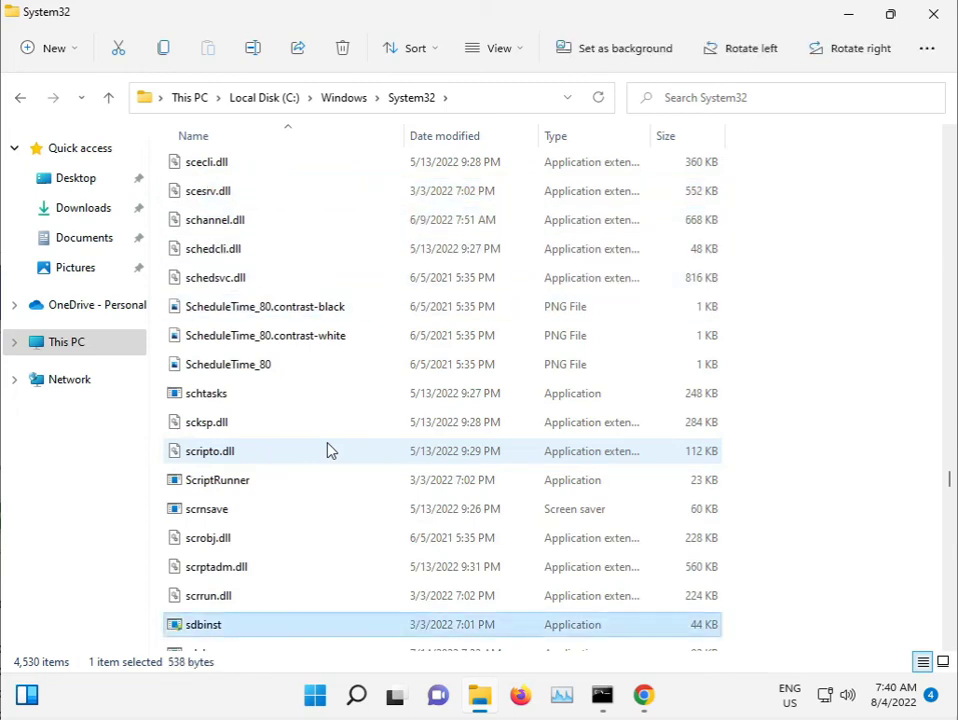
key("Page_Down")
key("Down")
key("Page_Down")
key("Page_Down")
key("Page_Down")
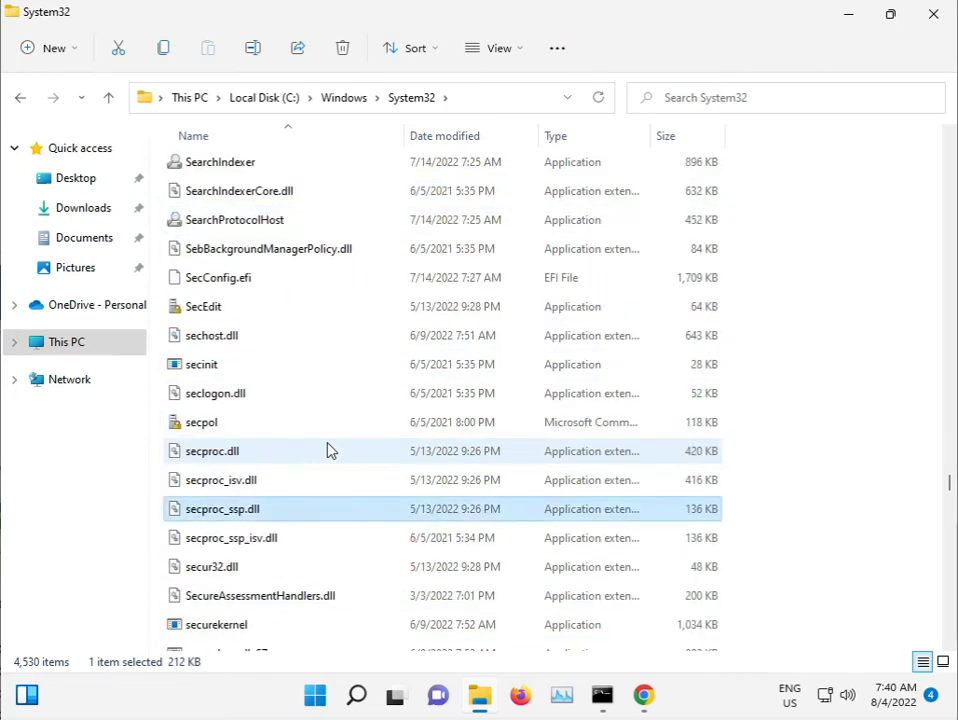
key("Page_Down")
key("Page_Down")
key("Page_Down")
key("Page_Down")
key("Page_Down")
key("Page_Down")
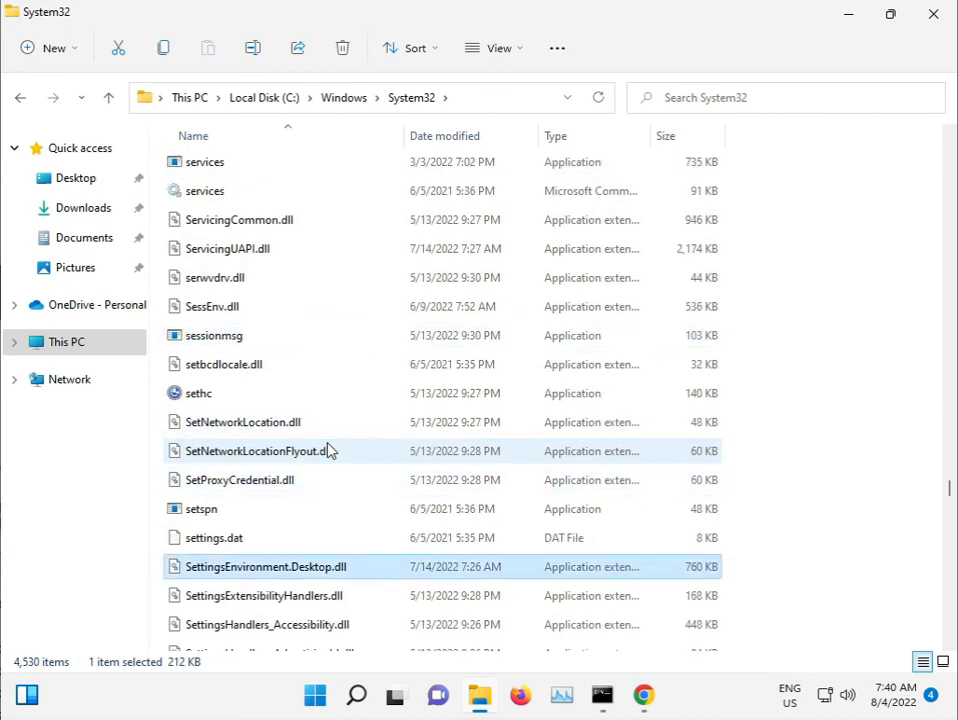
key("Page_Down")
key("Page_Down")
key("Page_Down")
key("Page_Down")
key("Page_Down")
key("Page_Down")
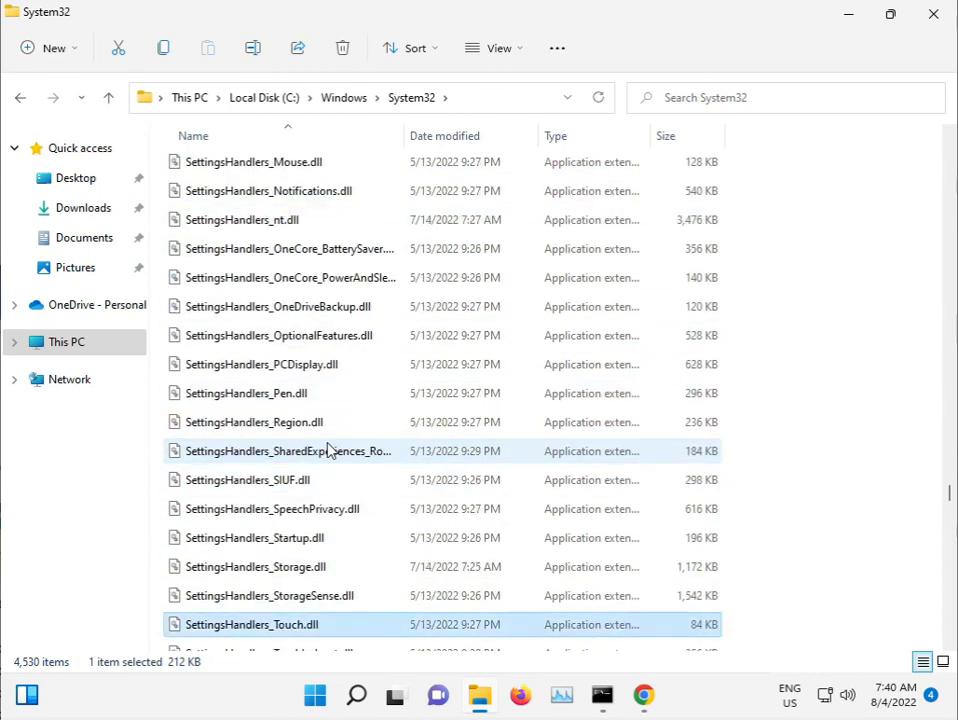
key("Page_Down")
key("Page_Down")
key("Page_Down")
key("Down")
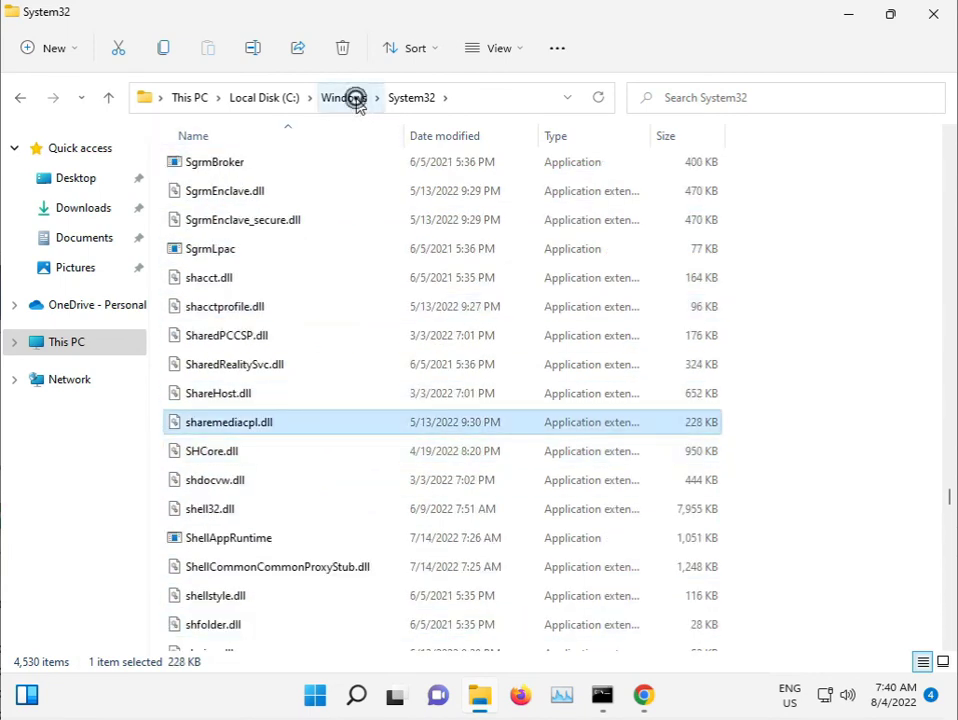
Step: Go up to the Windows folder and locate the SoftwareDistribution folder
left_click(350, 98)
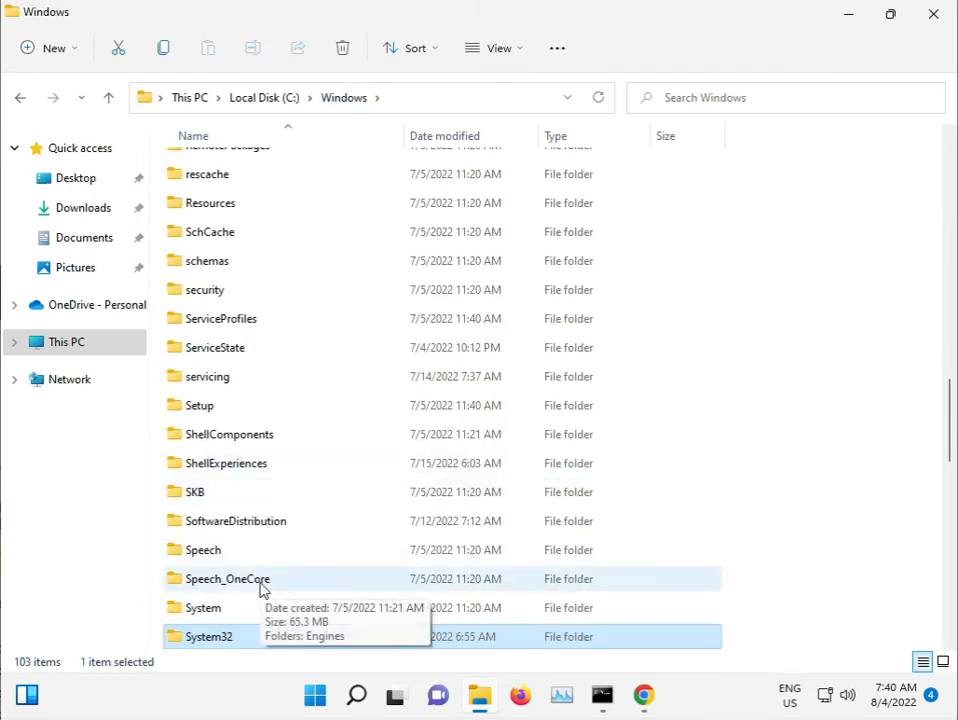
key("Down")
scroll(260, 588, "down", 6)
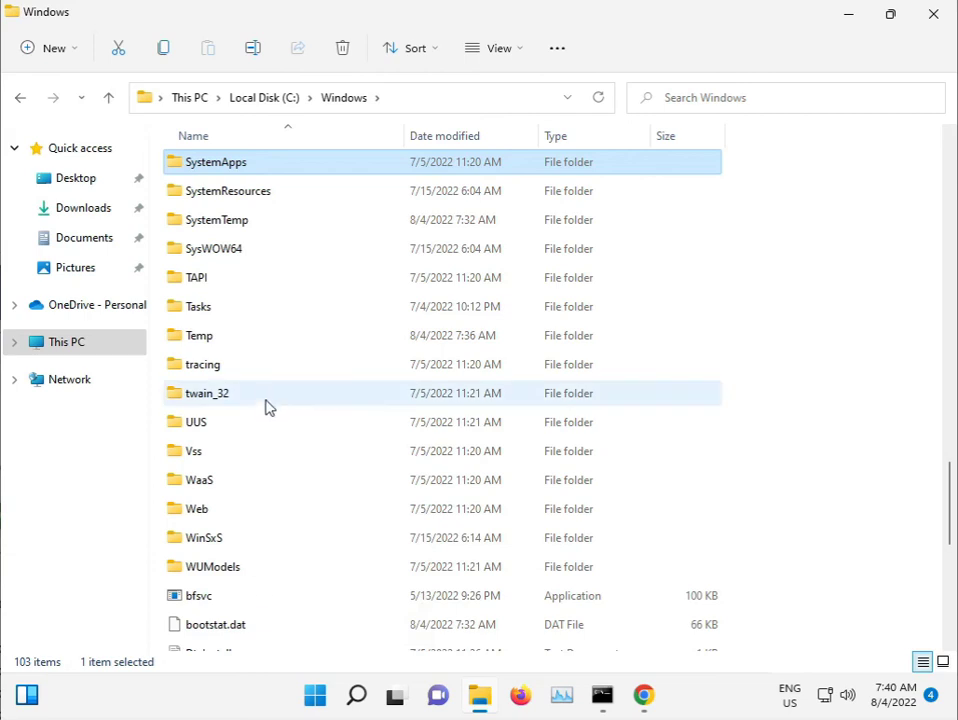
key("Down")
key("Down")
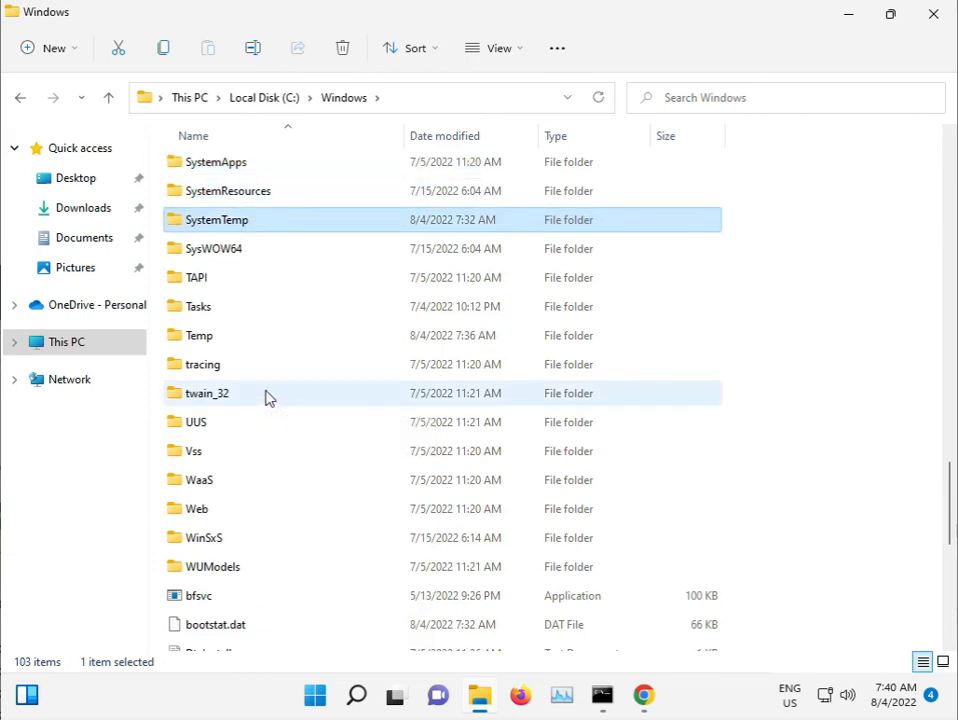
key("Down")
scroll(275, 367, "up", 1)
scroll(275, 367, "up", 3)
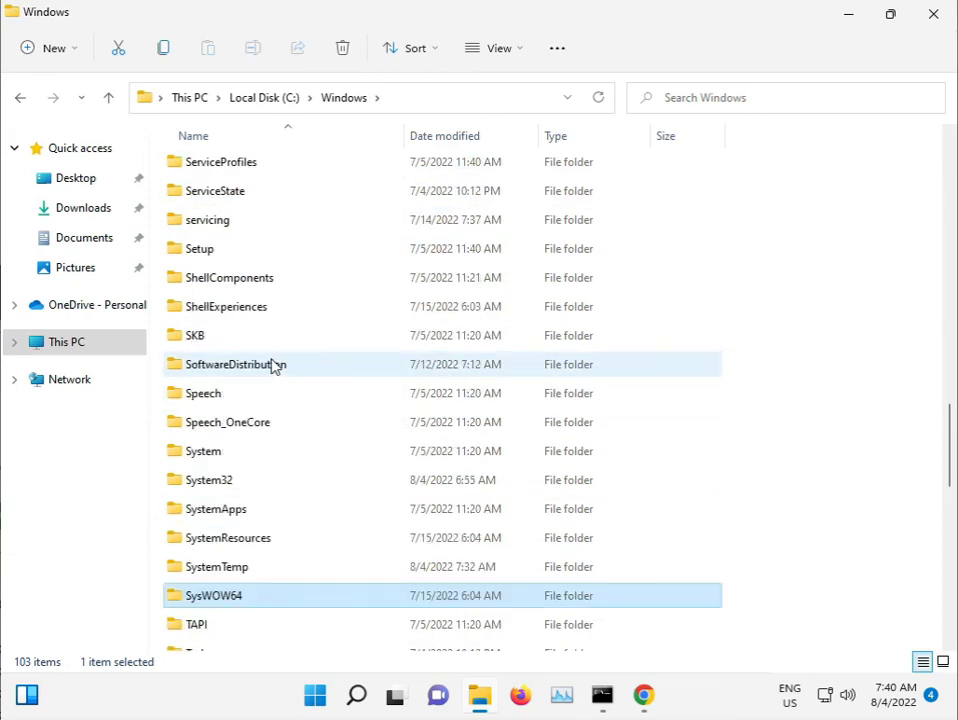
mouse_move(236, 364)
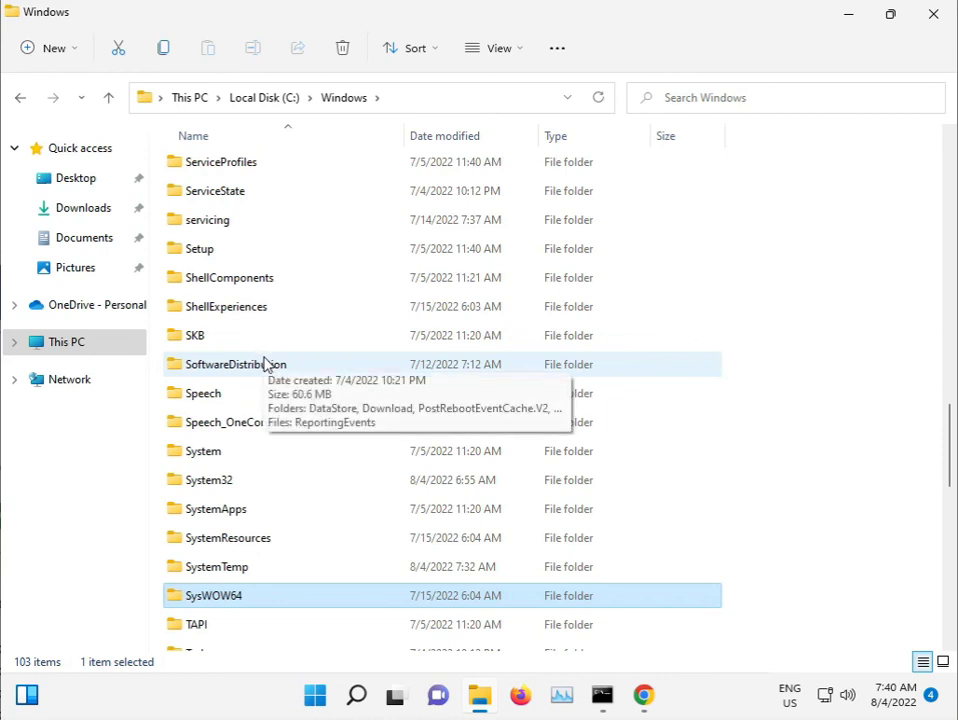
key("ctrl")
Step: Permanently delete all six items inside the SoftwareDistribution folder
double_click(248, 368)
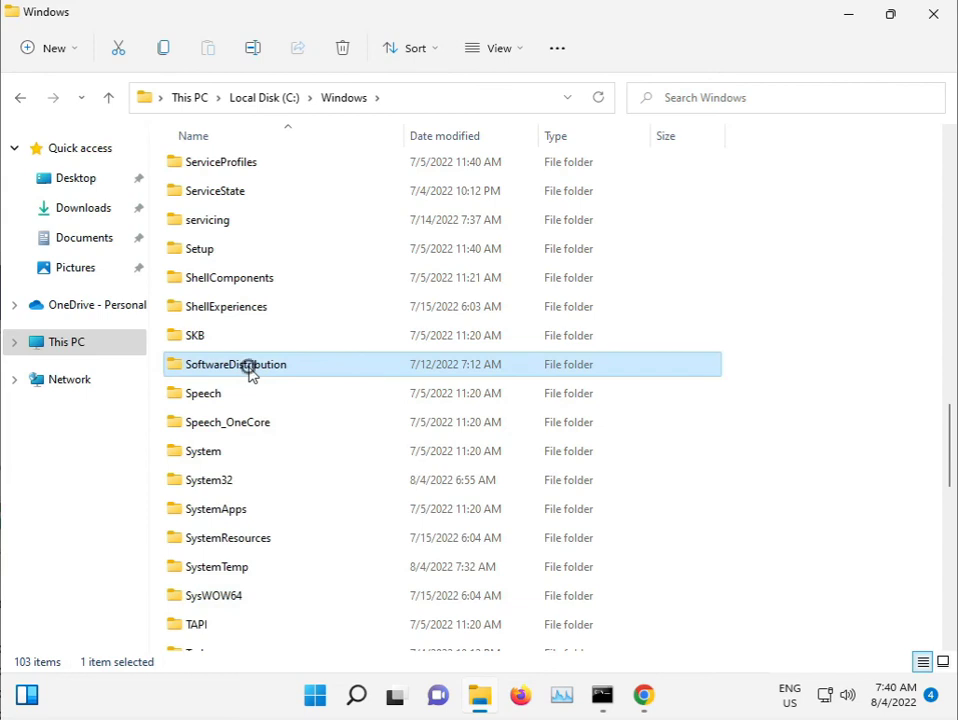
left_click_drag(260, 392, 250, 162)
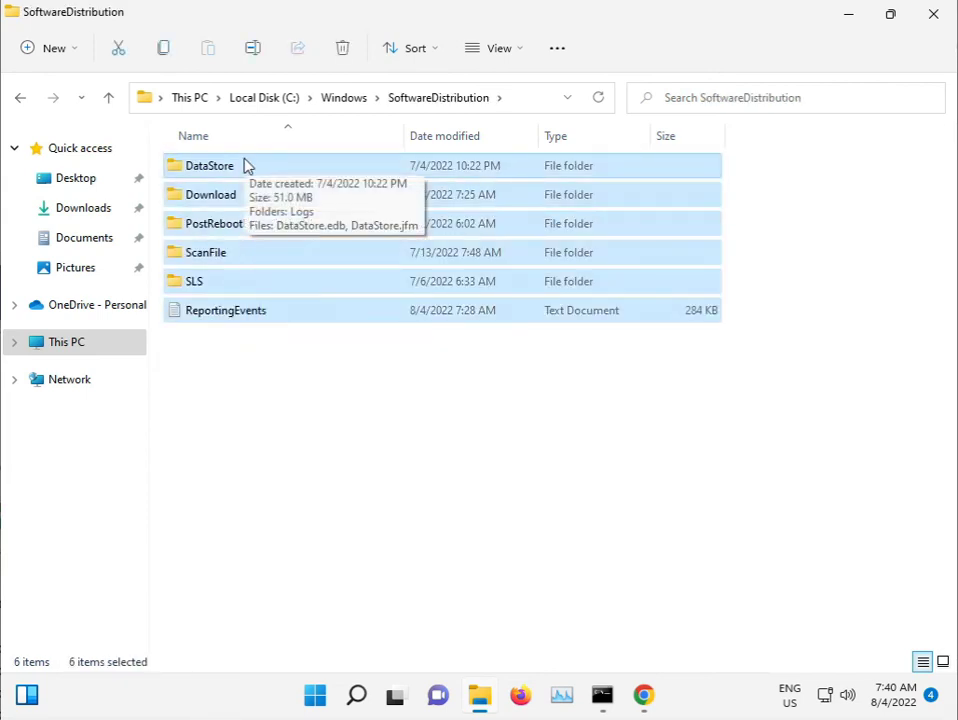
key("shift+Delete")
left_click(545, 362)
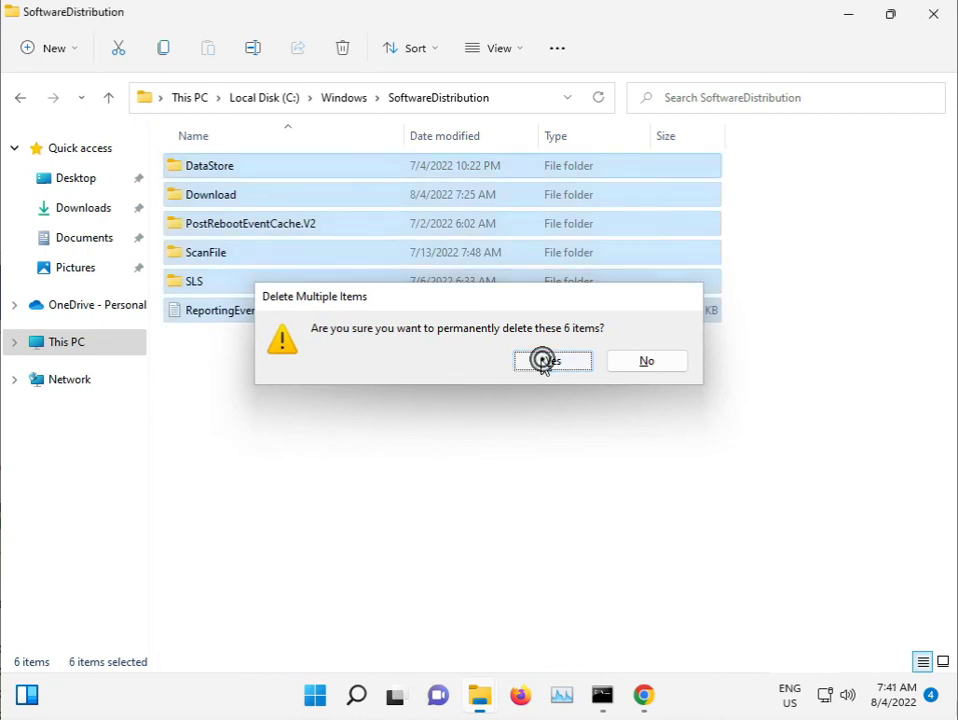
Step: Skip the in-use DataStore and ReportingEvents files, then return to the sfc scan at 45%
left_click(428, 259)
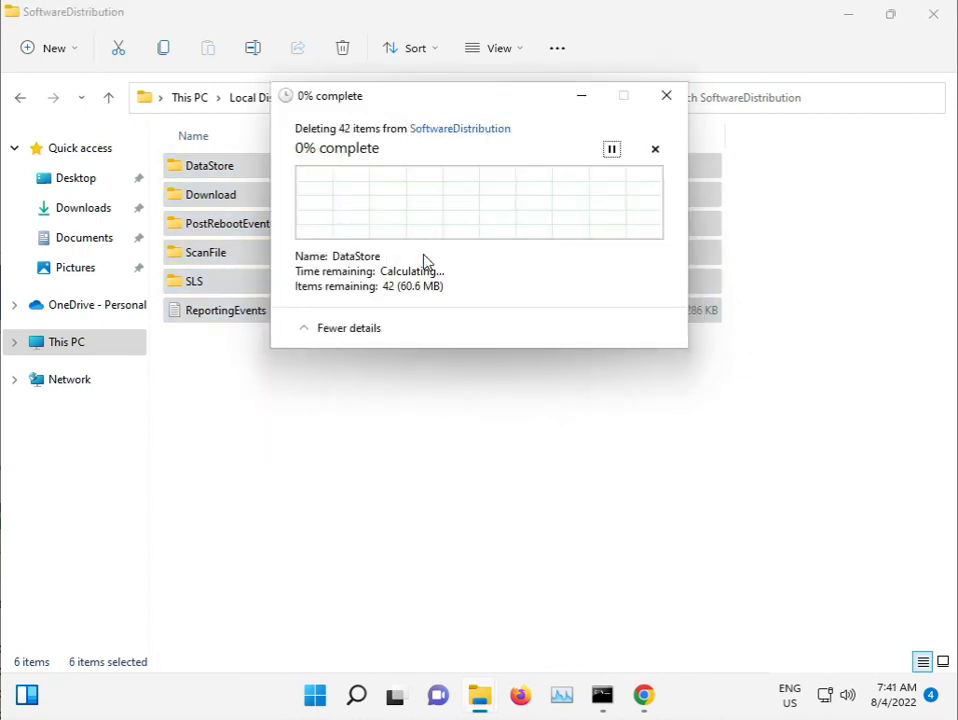
left_click(319, 256)
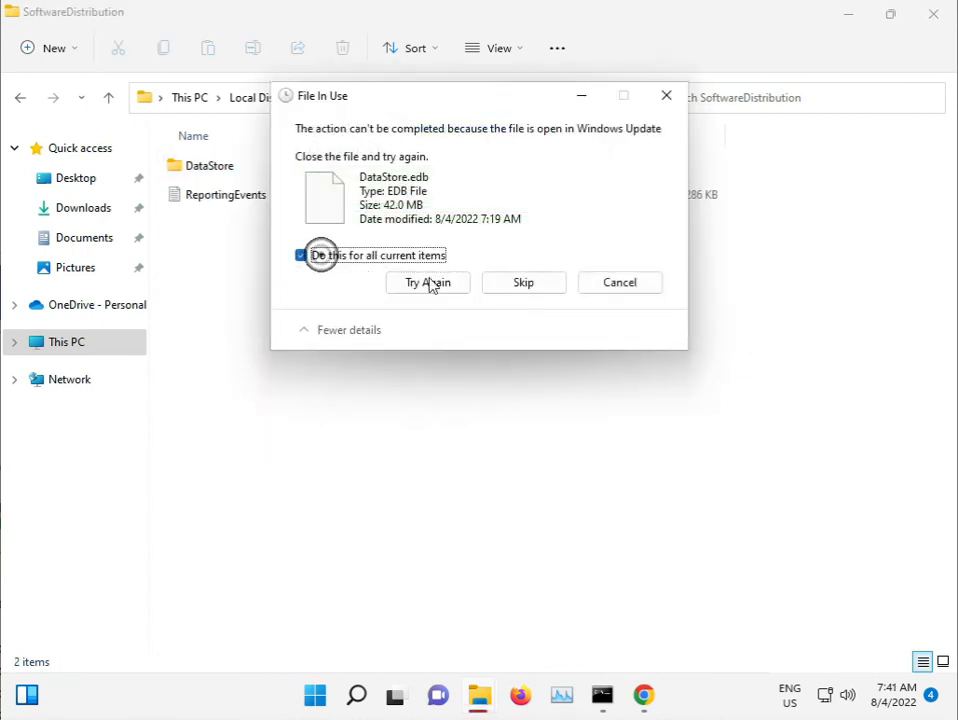
left_click(524, 284)
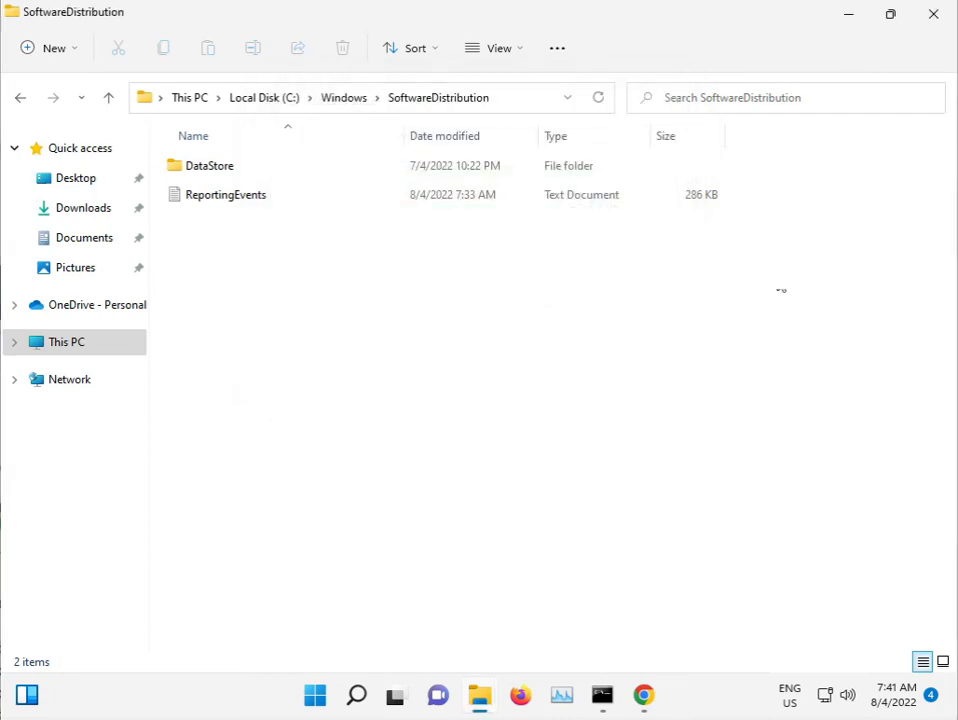
left_click(926, 18)
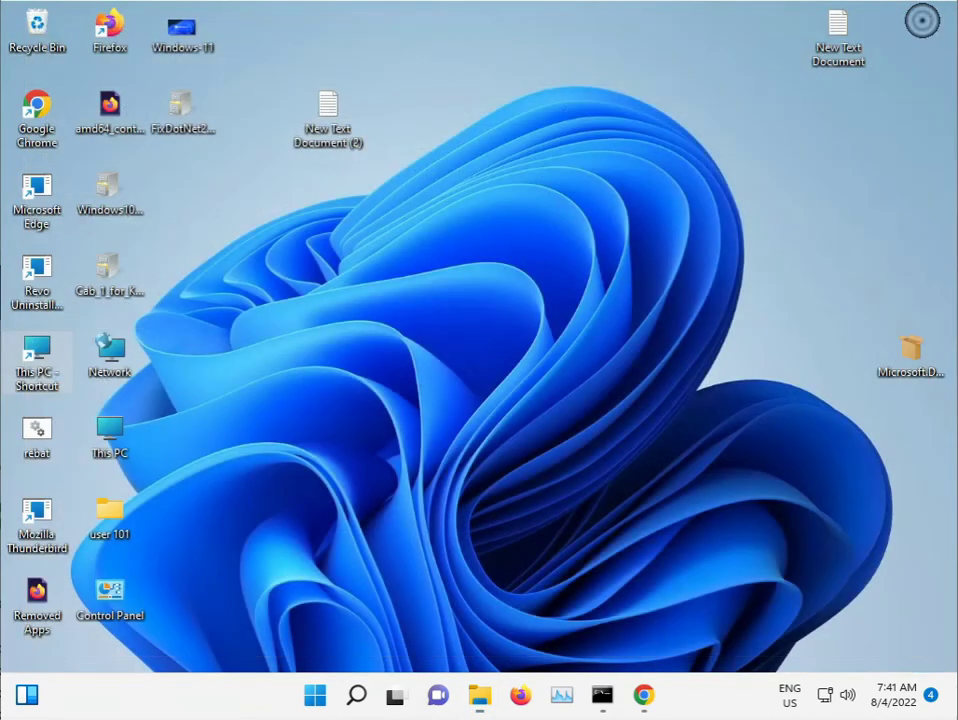
left_click(602, 697)
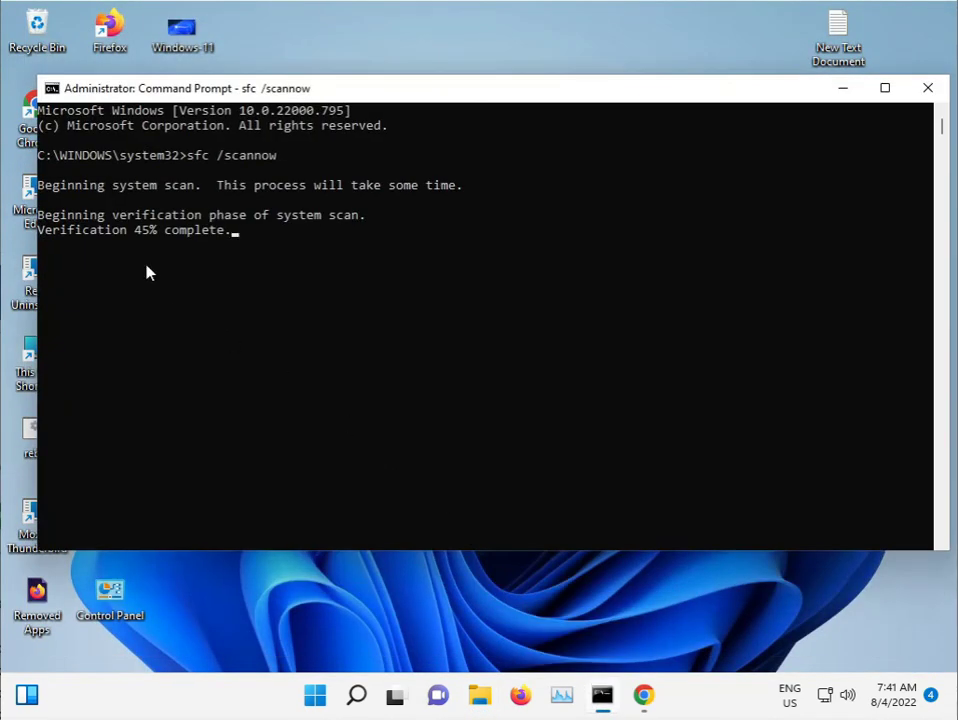